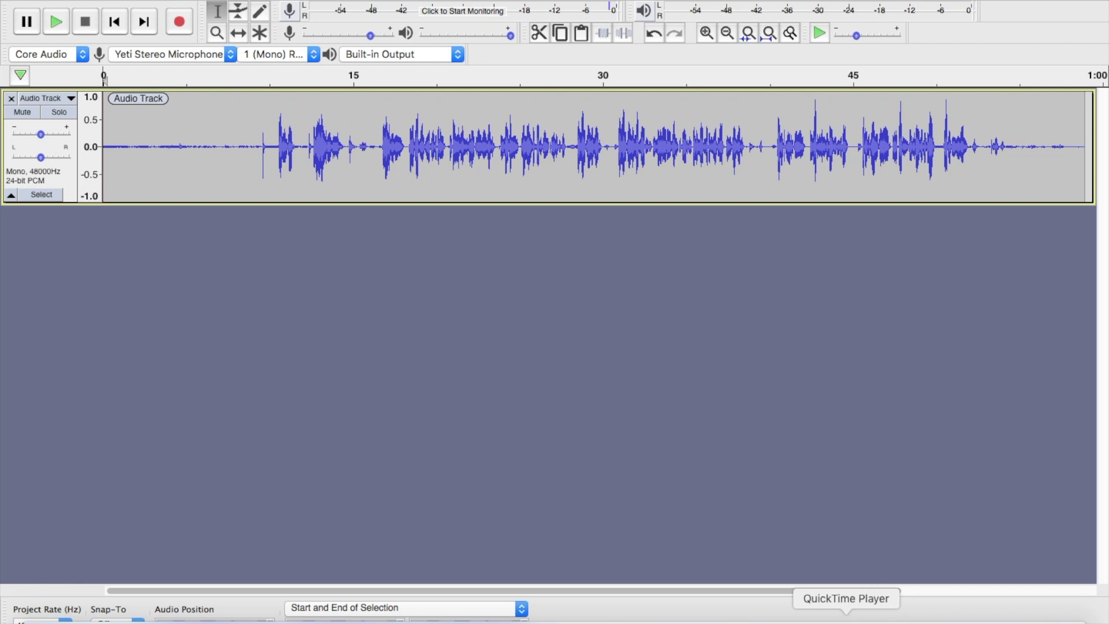
- Play the recording from the start and enlarge the audio track's height to show the waveform in more detail
key(space)
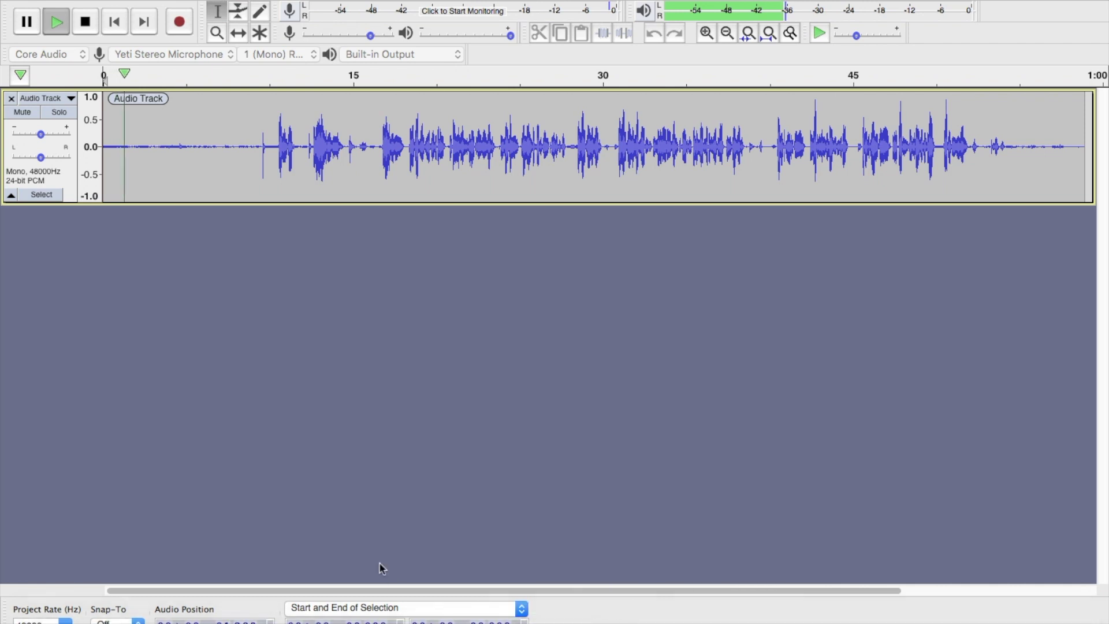
drag(71, 204, 67, 362)
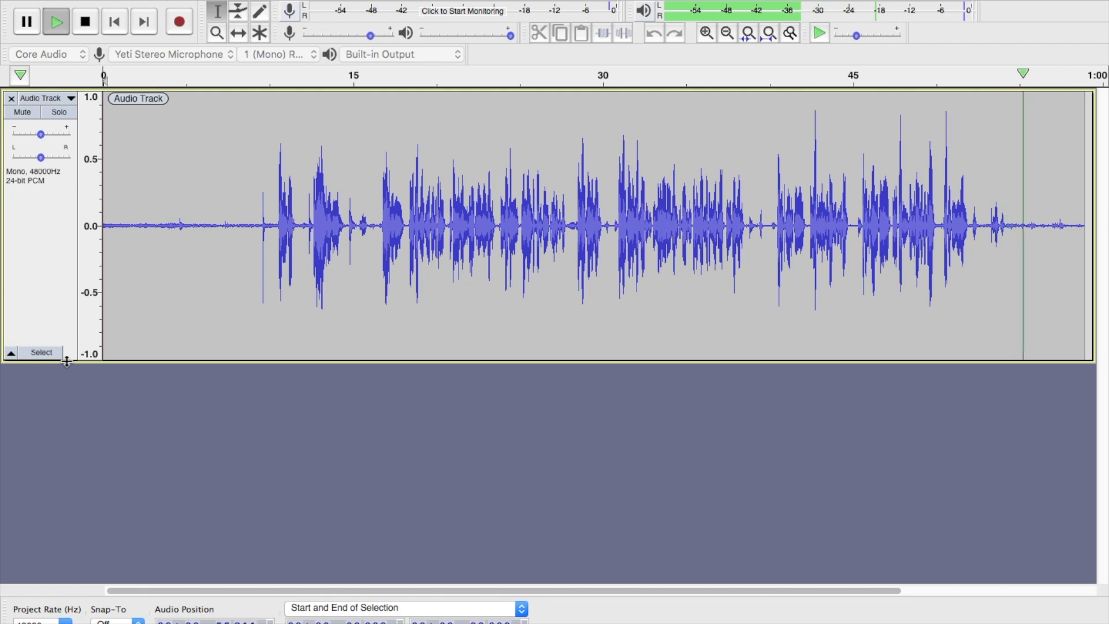
key(space)
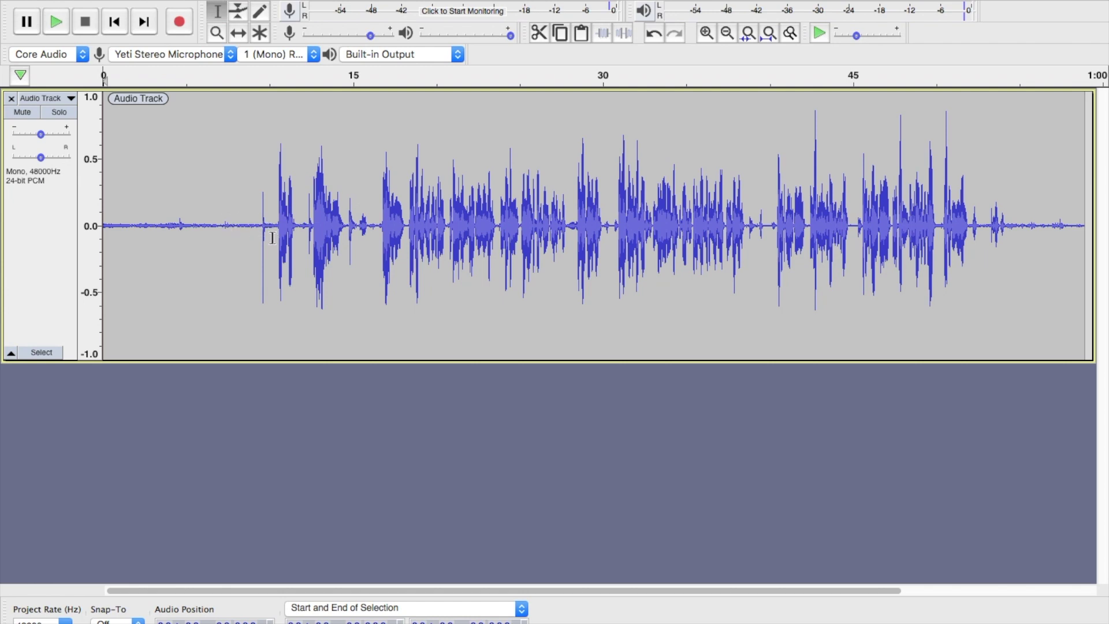
- Delete the unwanted opening of the track, from the start to about 10.5 s, just before the first spoken word
drag(307, 234, 87, 227)
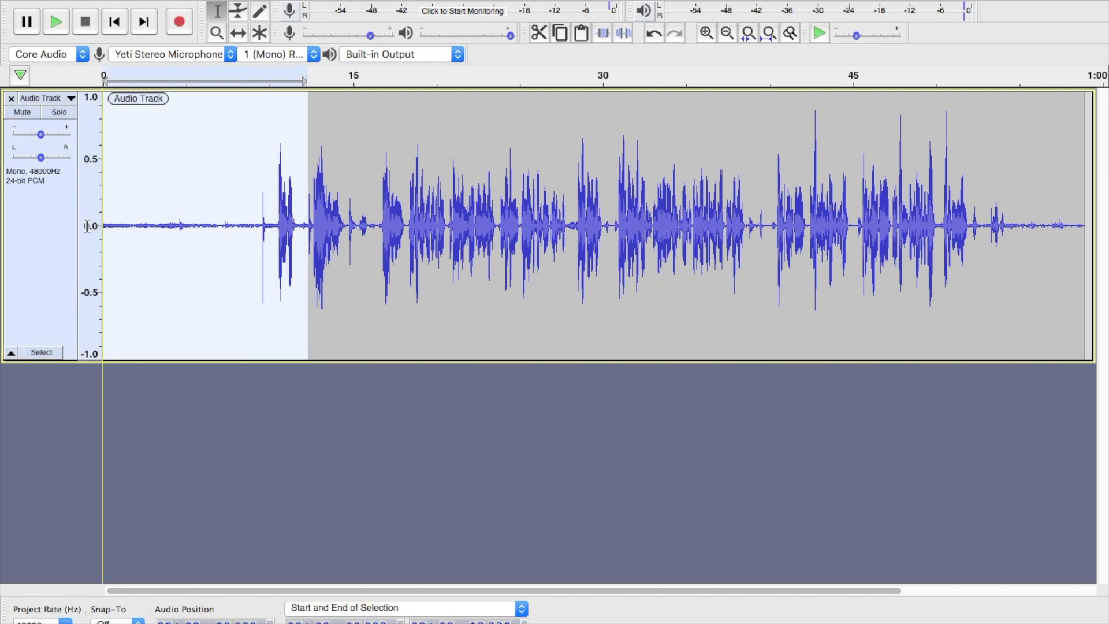
click(748, 35)
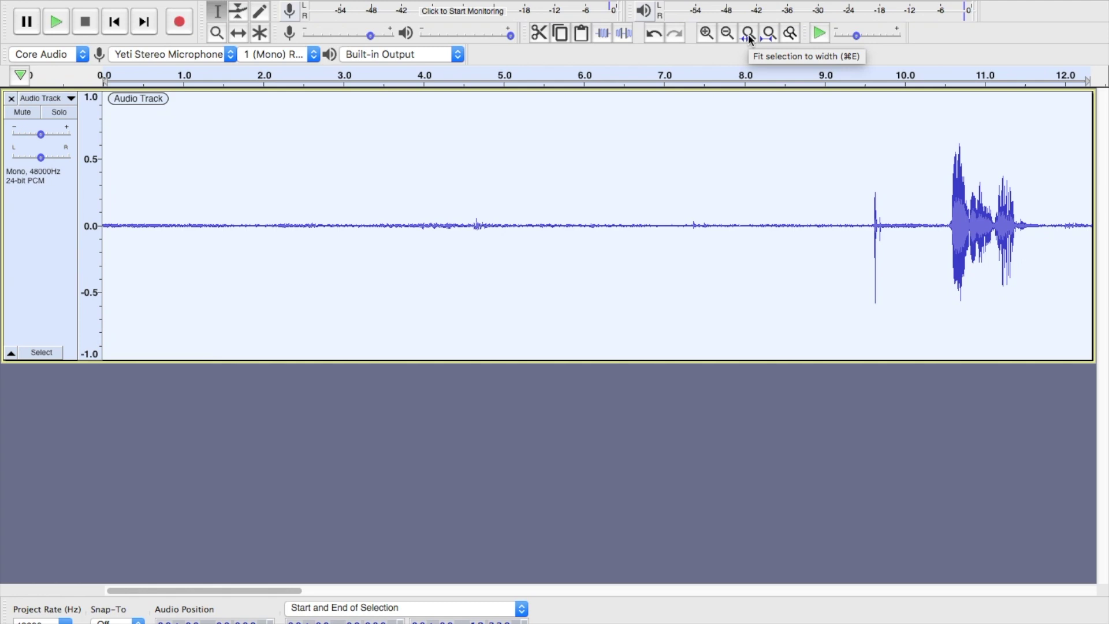
click(944, 224)
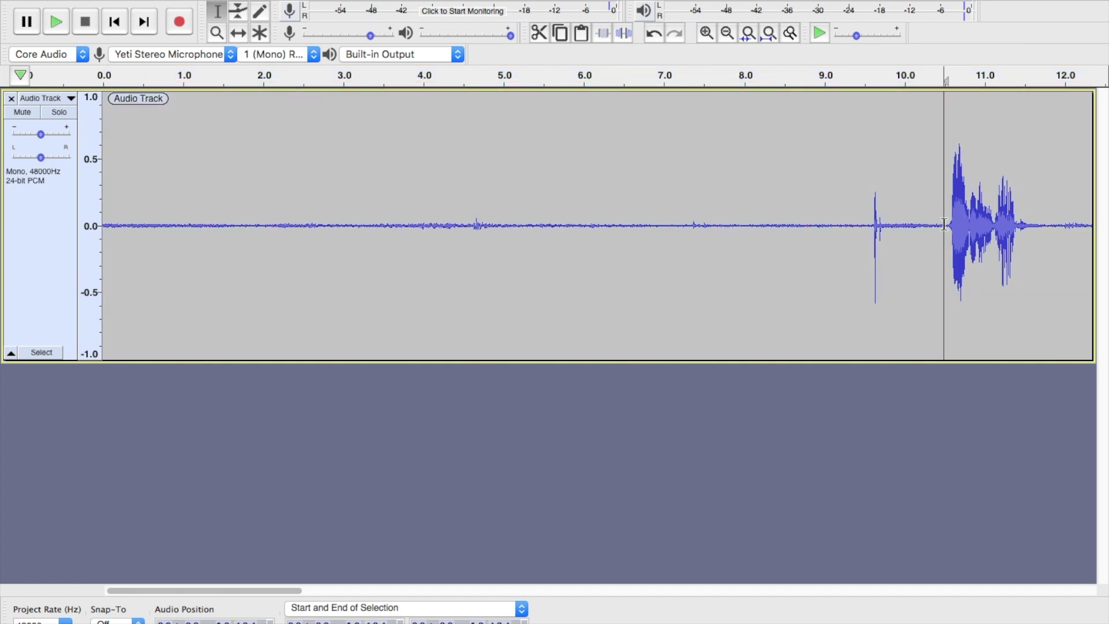
key(space)
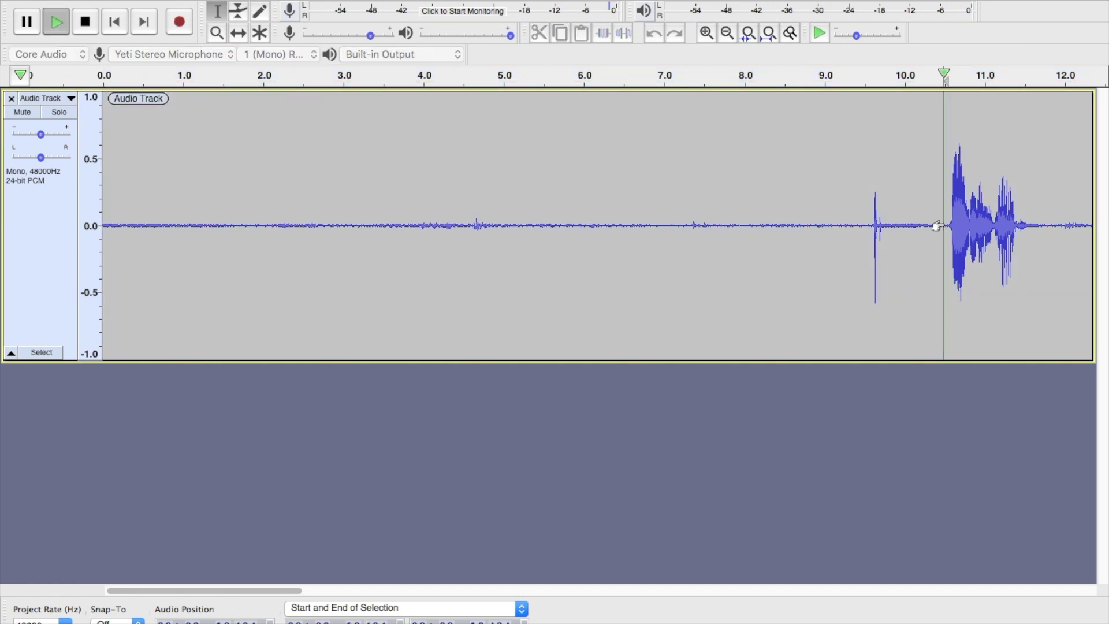
key(space)
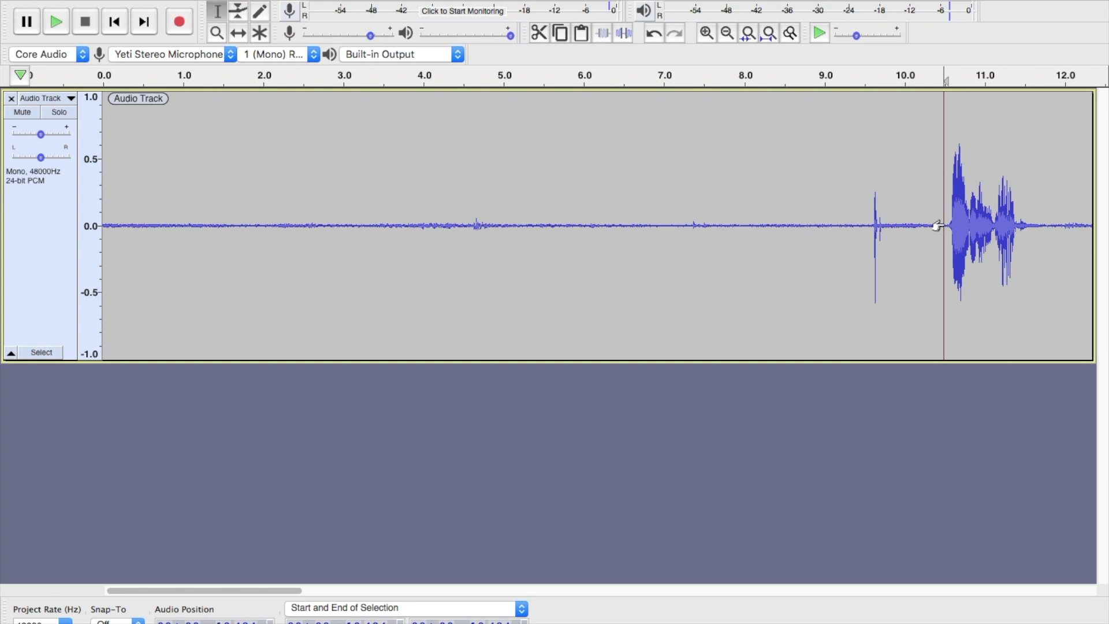
drag(936, 225, 95, 270)
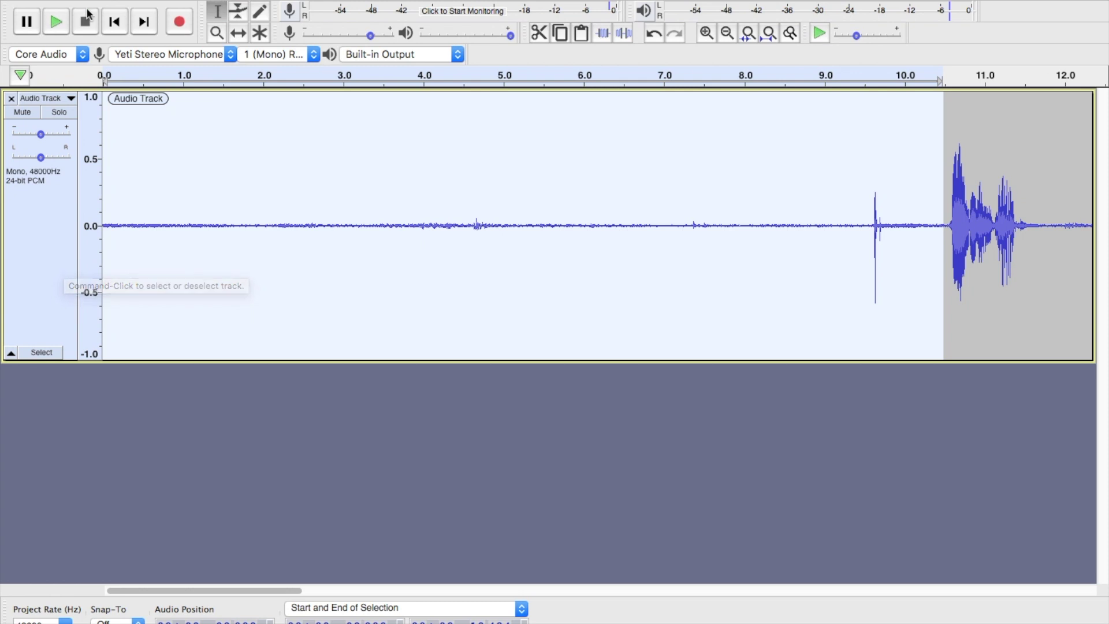
click(139, 1)
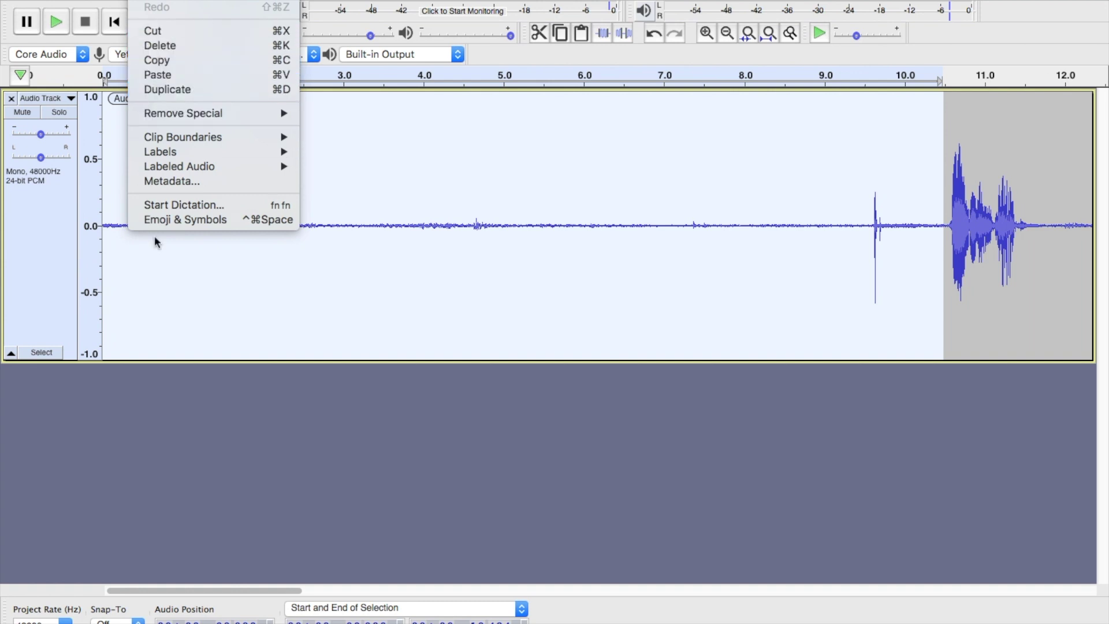
click(261, 341)
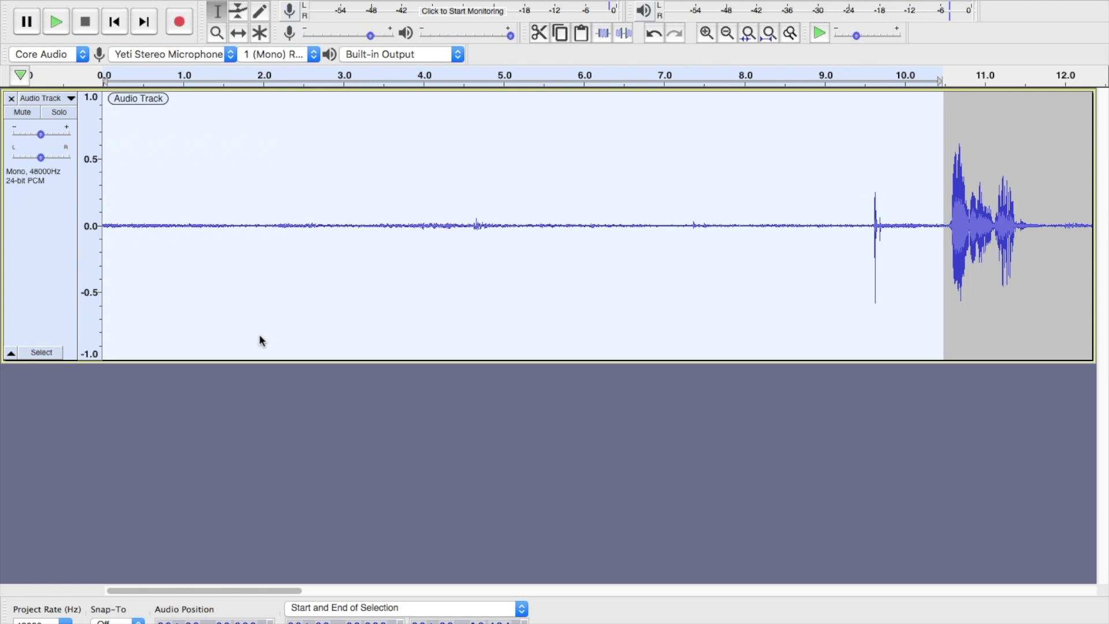
key(Delete)
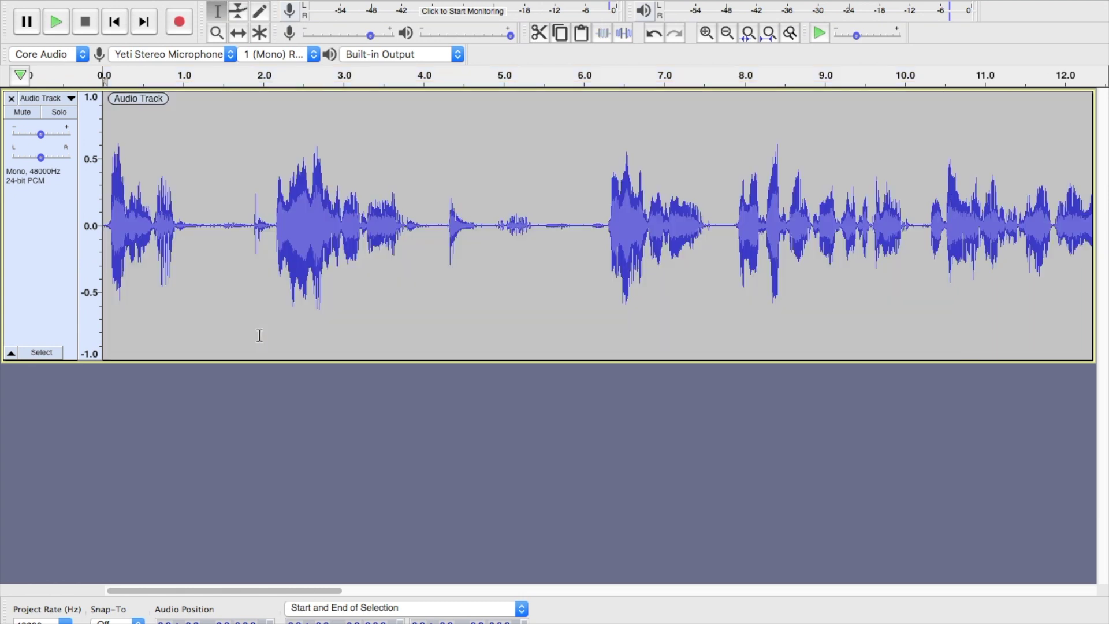
- Delete the unwanted passage from about 1.9 s to 6.3 s and play the track from the start to check the cut
key(space)
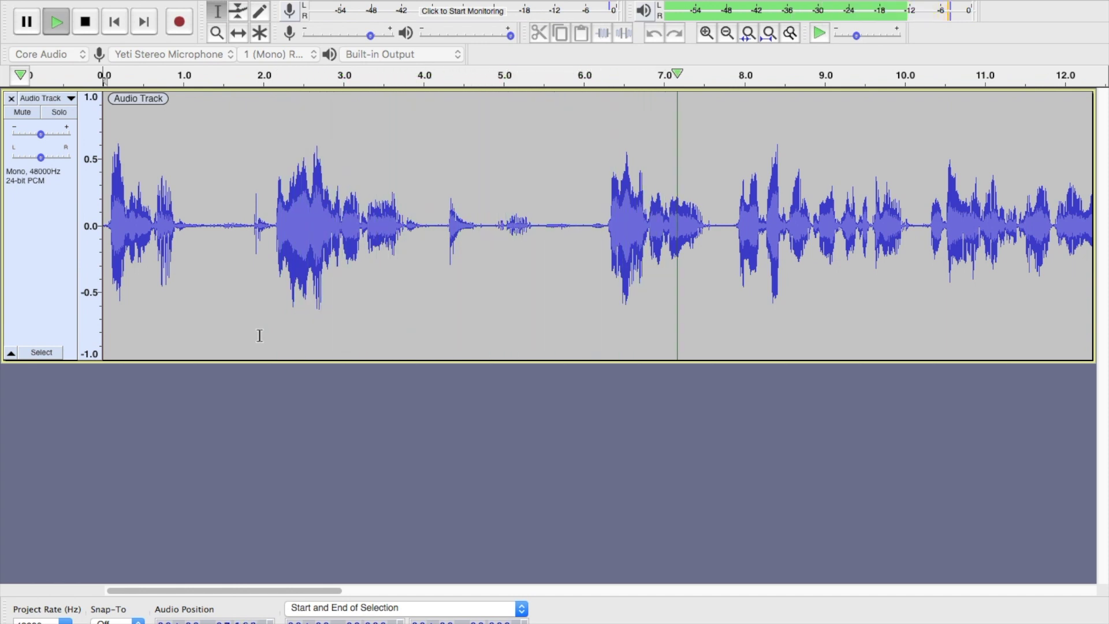
key(space)
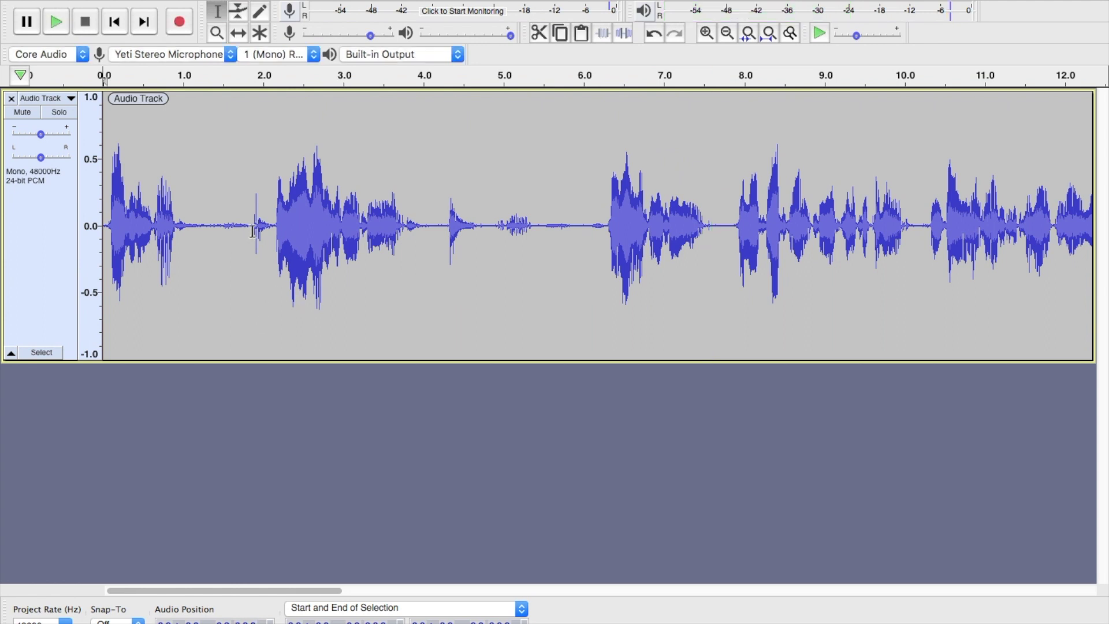
drag(253, 227, 607, 241)
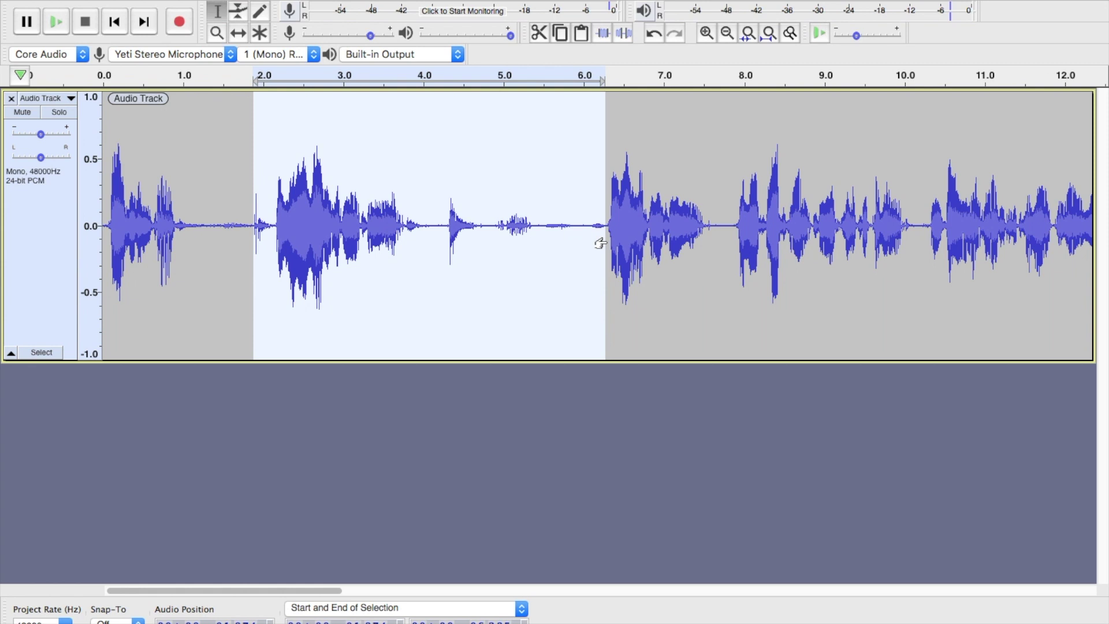
key(Delete)
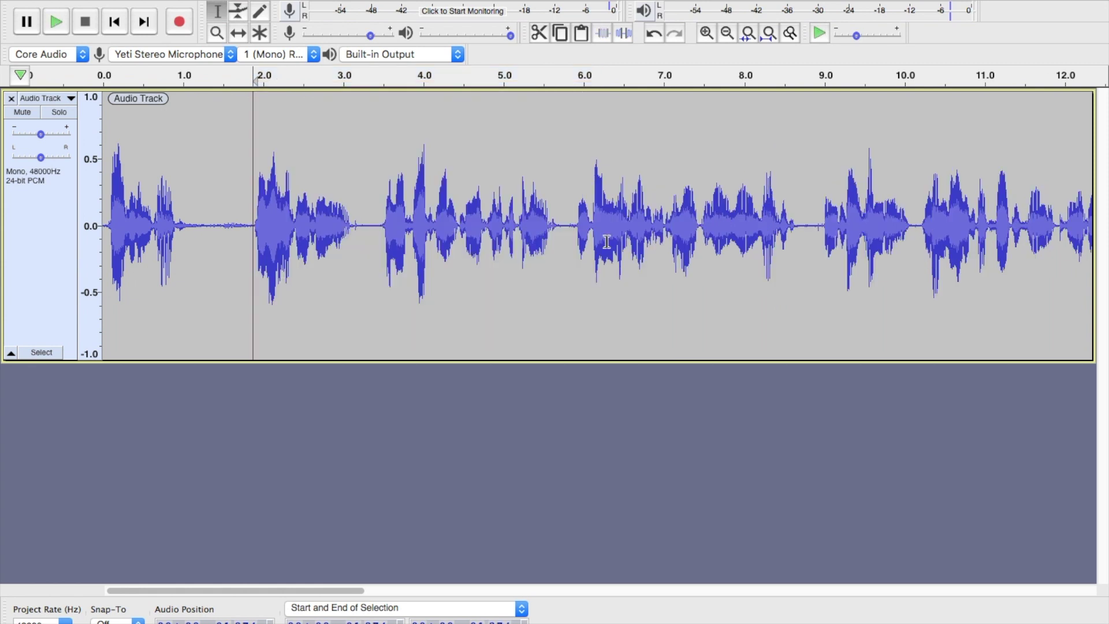
key(space)
key(space)
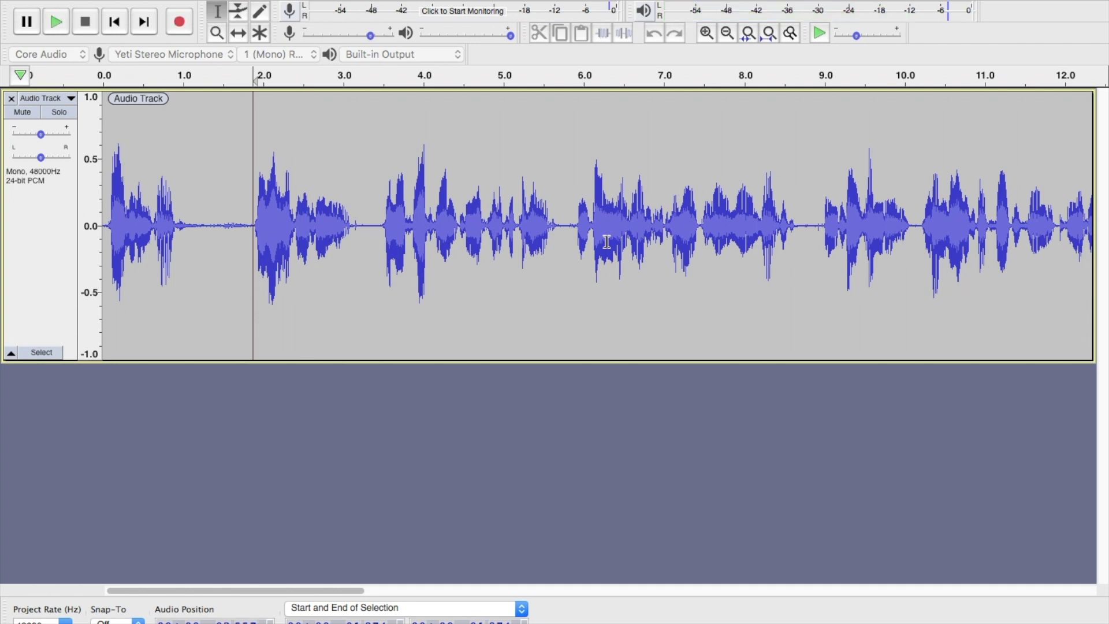
click(125, 21)
key(space)
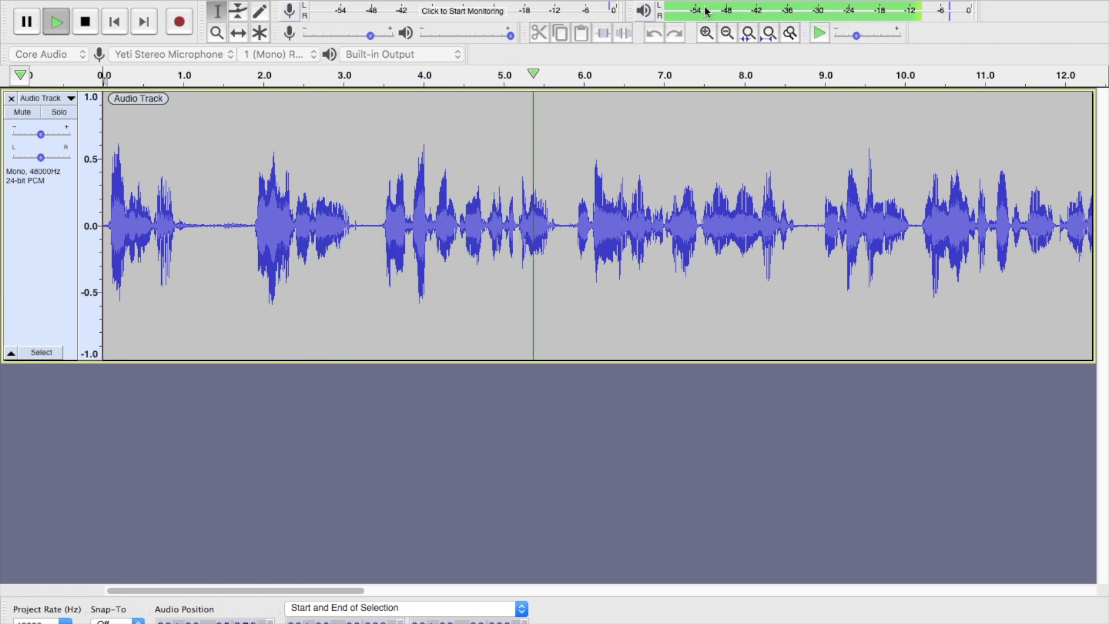
- Play the passage between about 12 and 18.5 s and delete the phrase and pause from about 13.6 s to 16.0 s
click(769, 33)
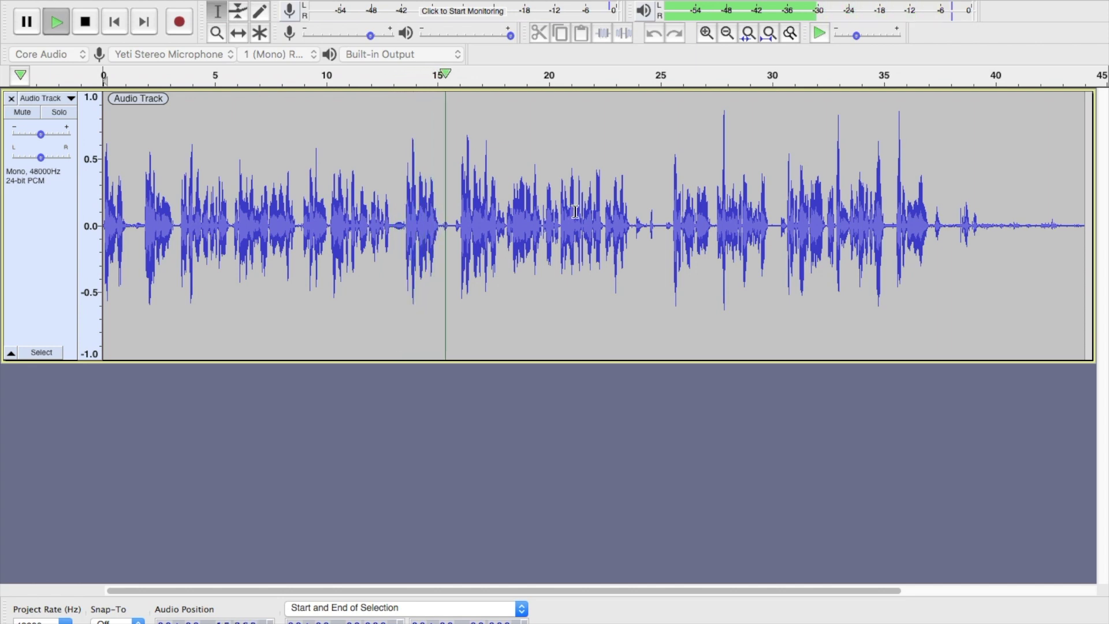
click(435, 234)
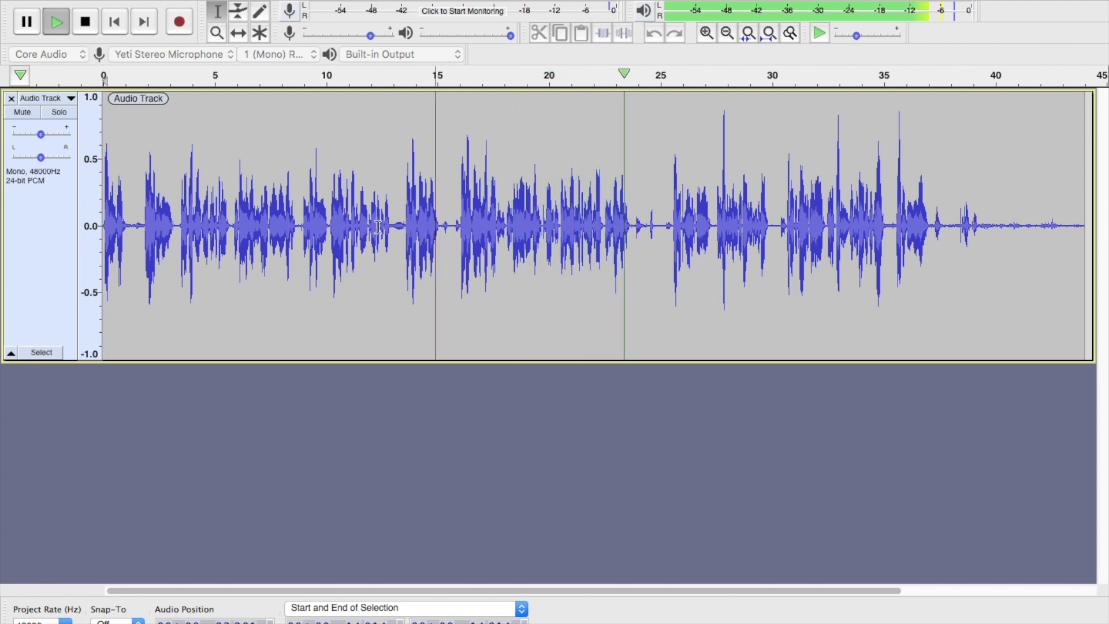
drag(378, 227, 516, 231)
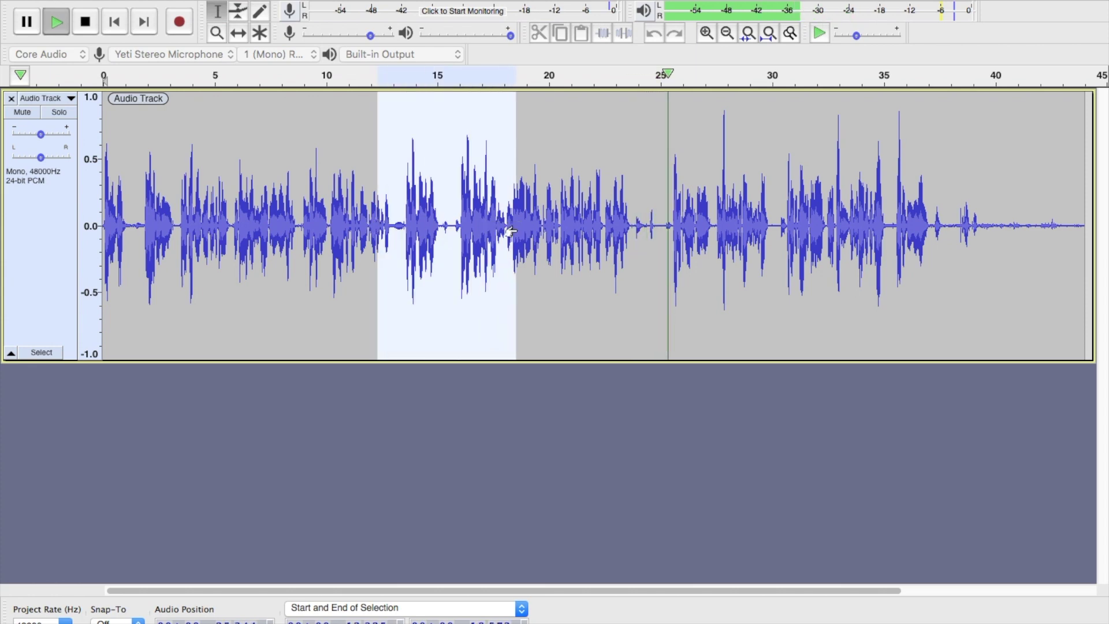
key(space)
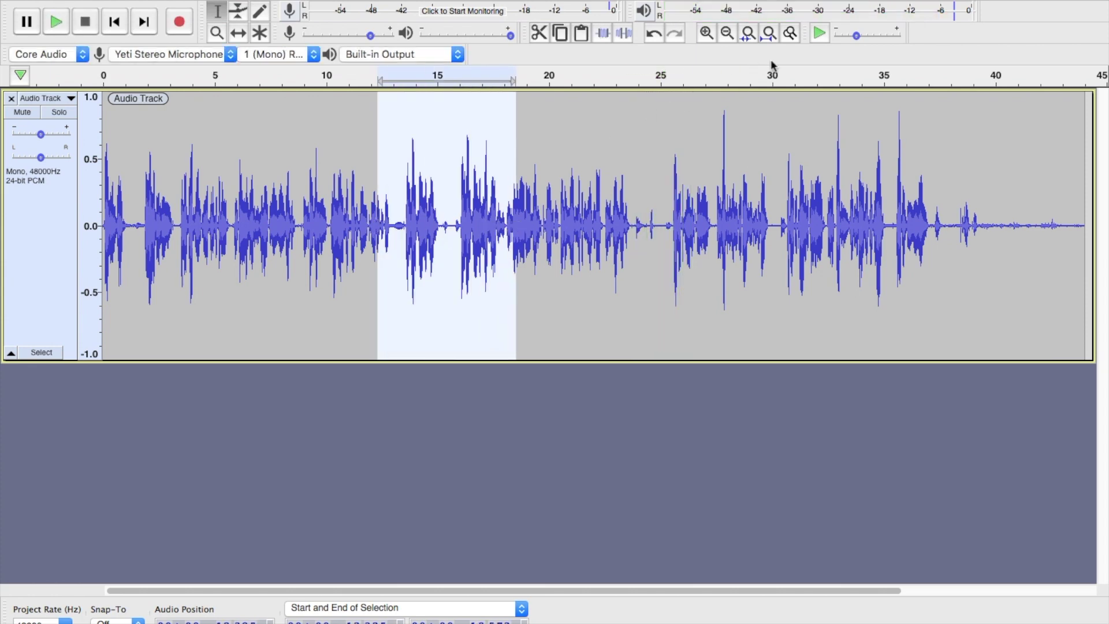
click(749, 38)
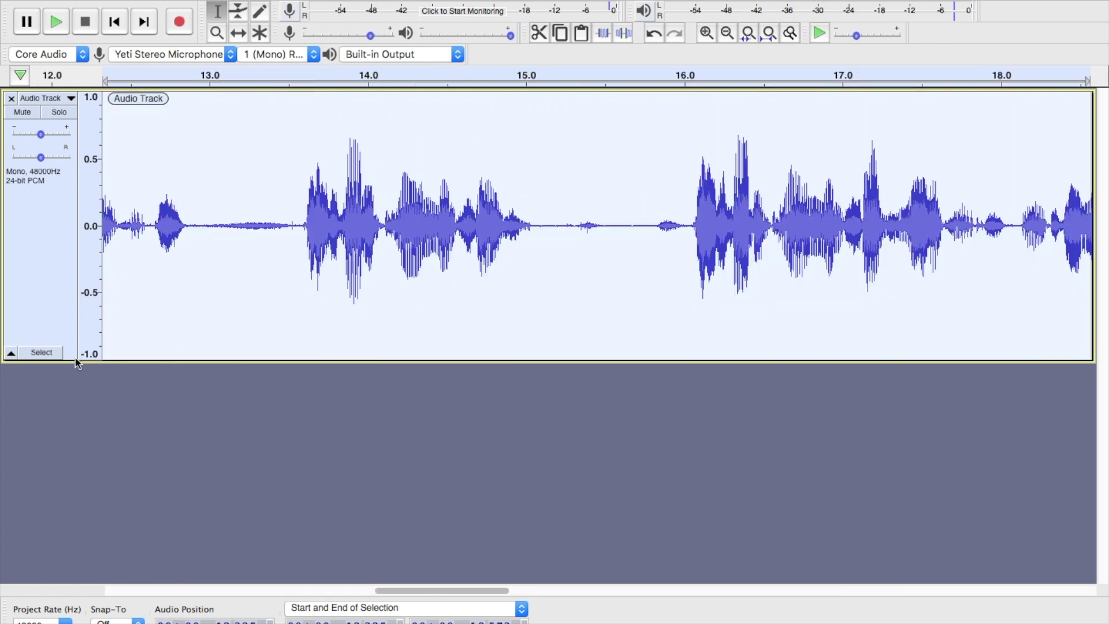
click(119, 284)
key(space)
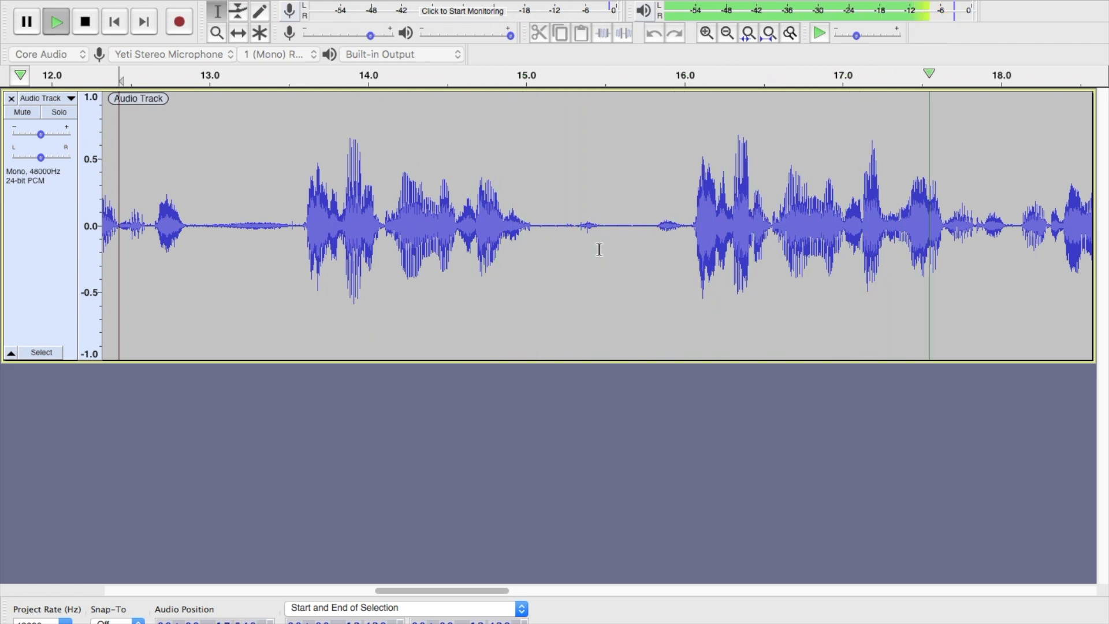
key(space)
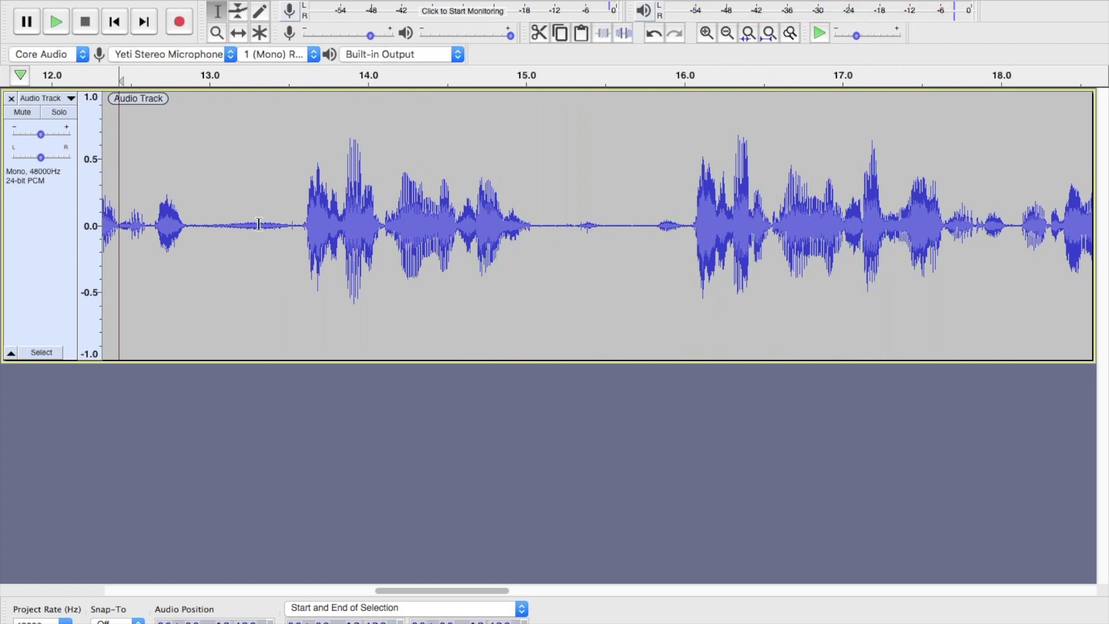
click(301, 229)
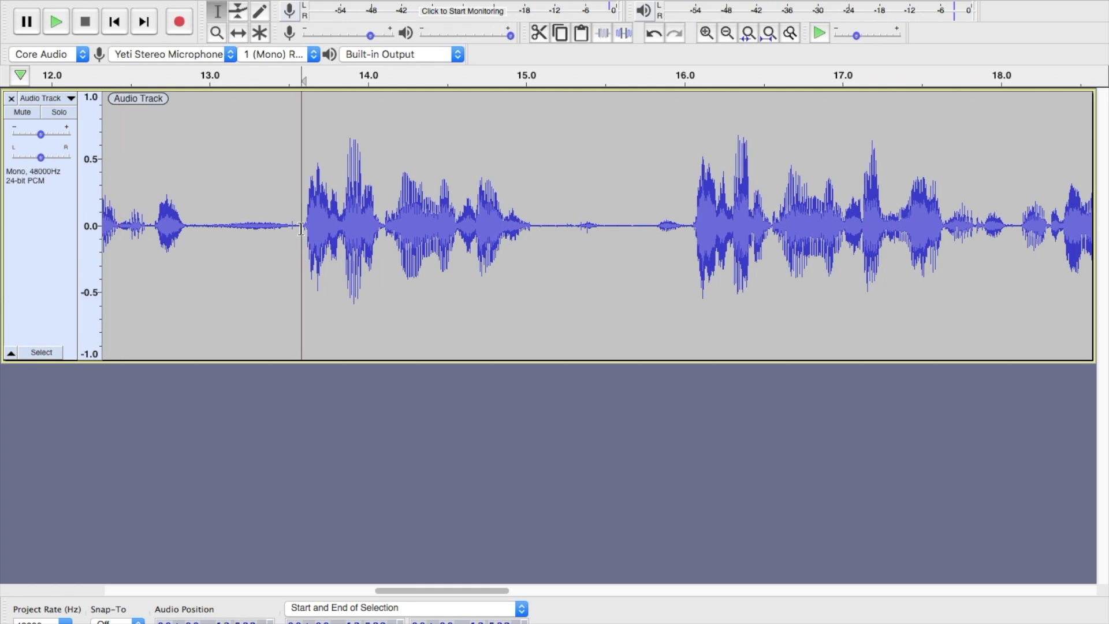
drag(304, 228, 693, 233)
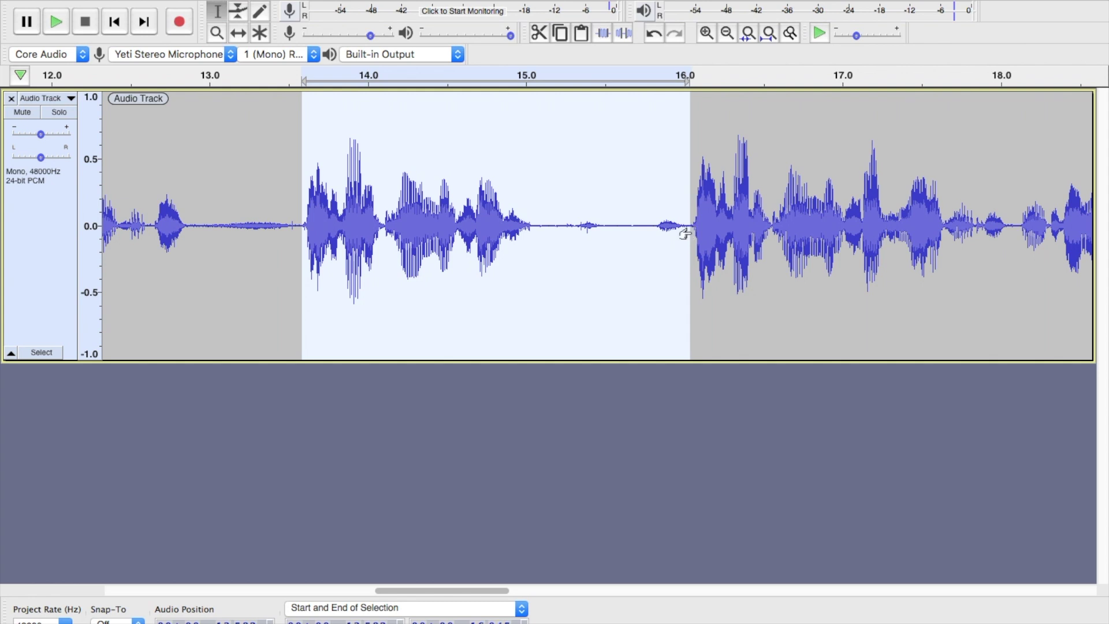
key(Delete)
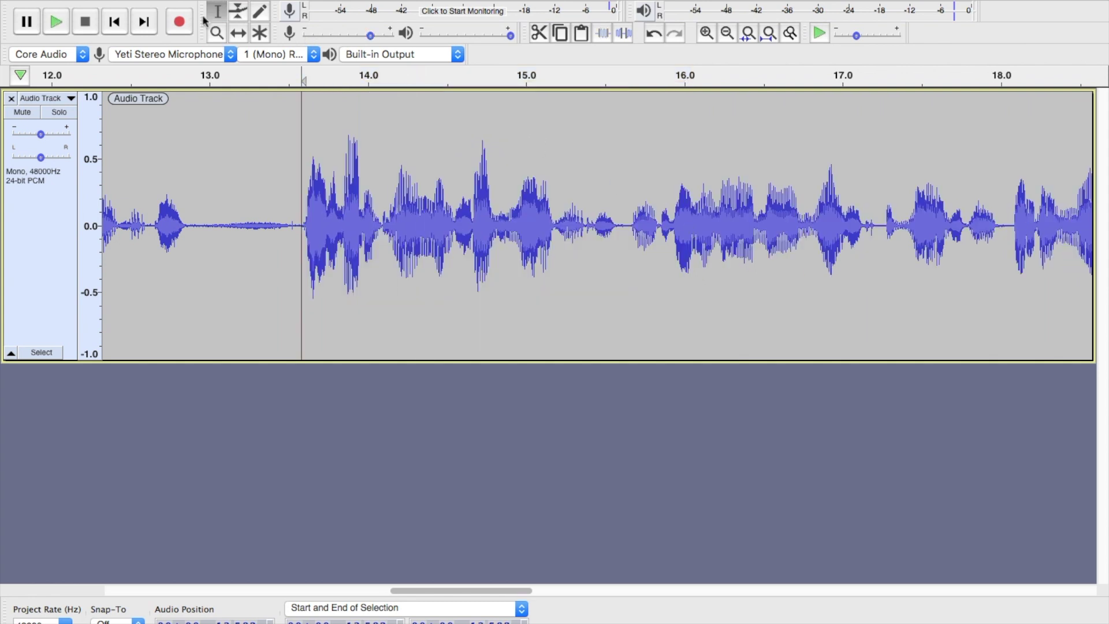
- Play the edited recording from the beginning with the whole track in view to find further mistakes
click(115, 22)
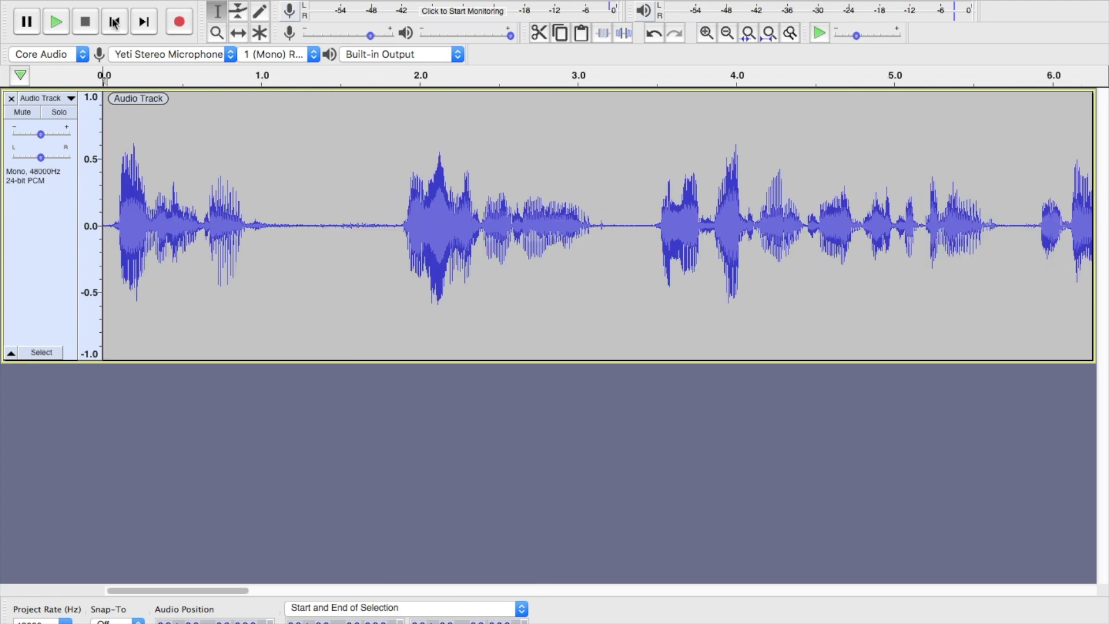
click(770, 35)
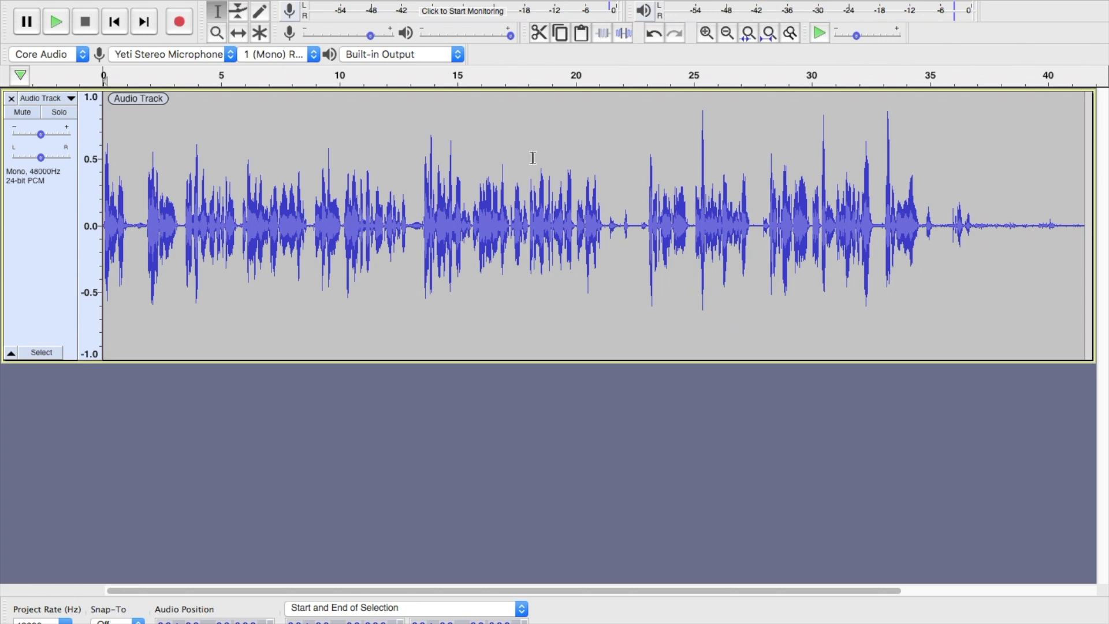
key(space)
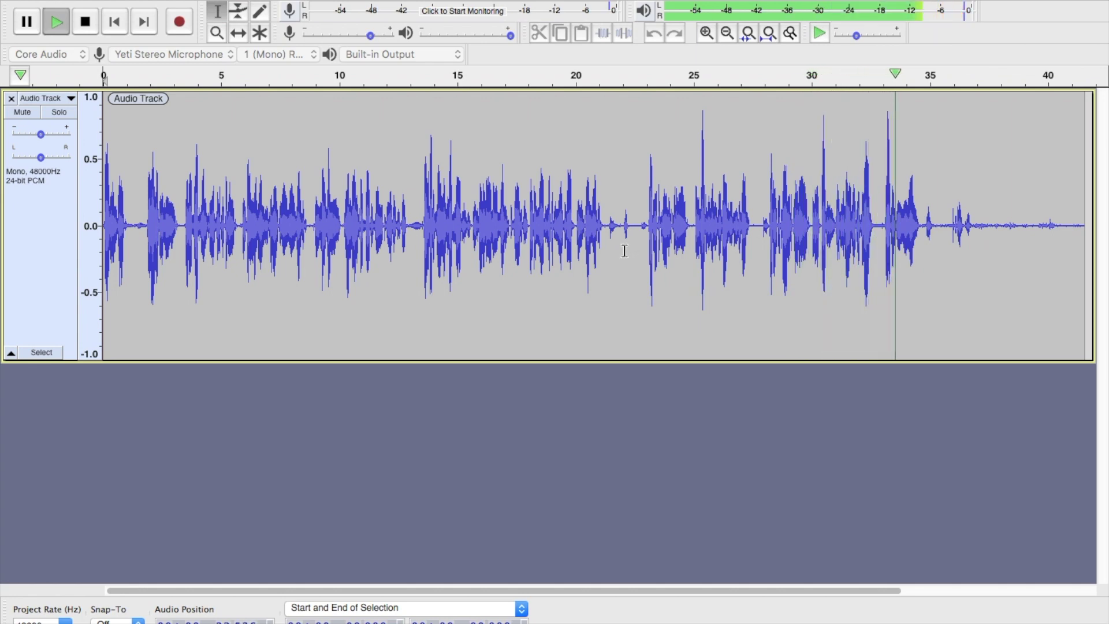
key(space)
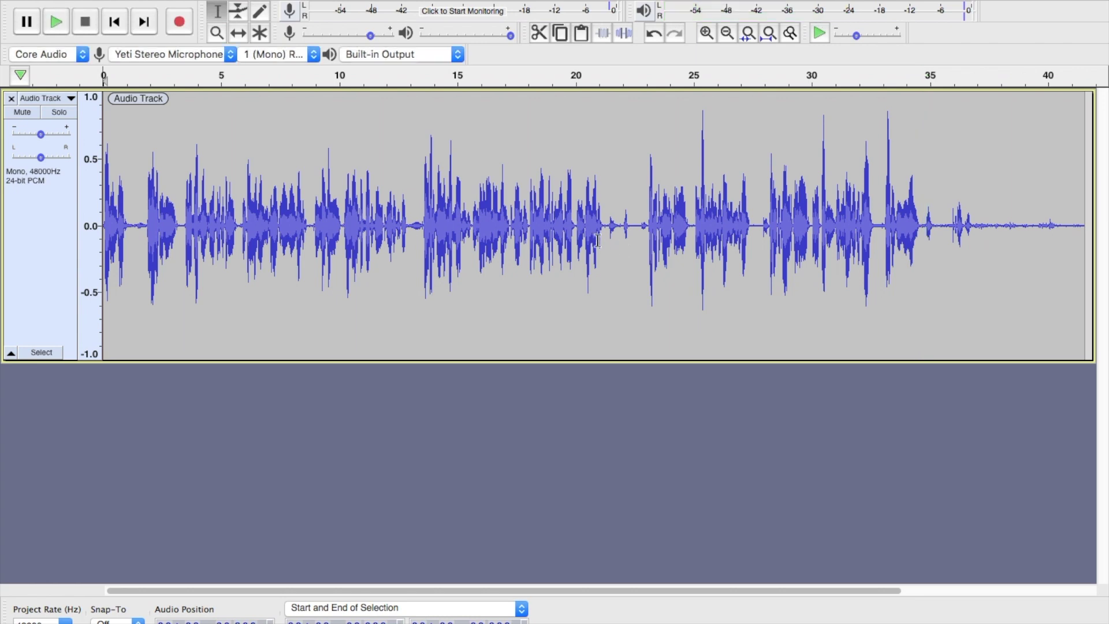
- Play the section between about 20 and 35 s, then replay it from about 21.4 s to locate the mistake
drag(579, 218, 938, 240)
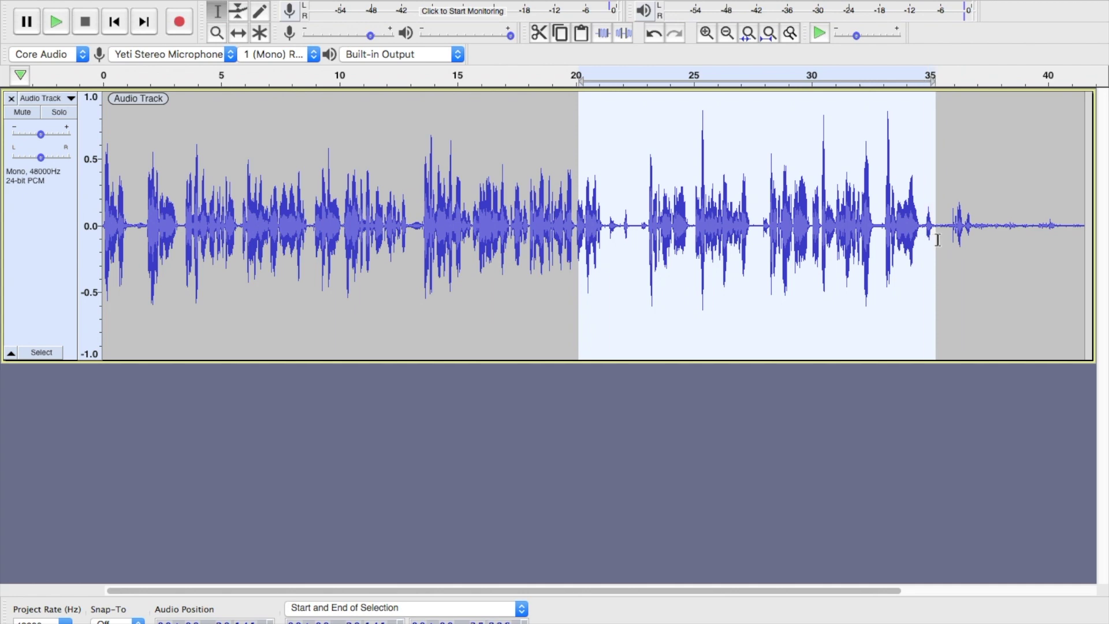
click(749, 33)
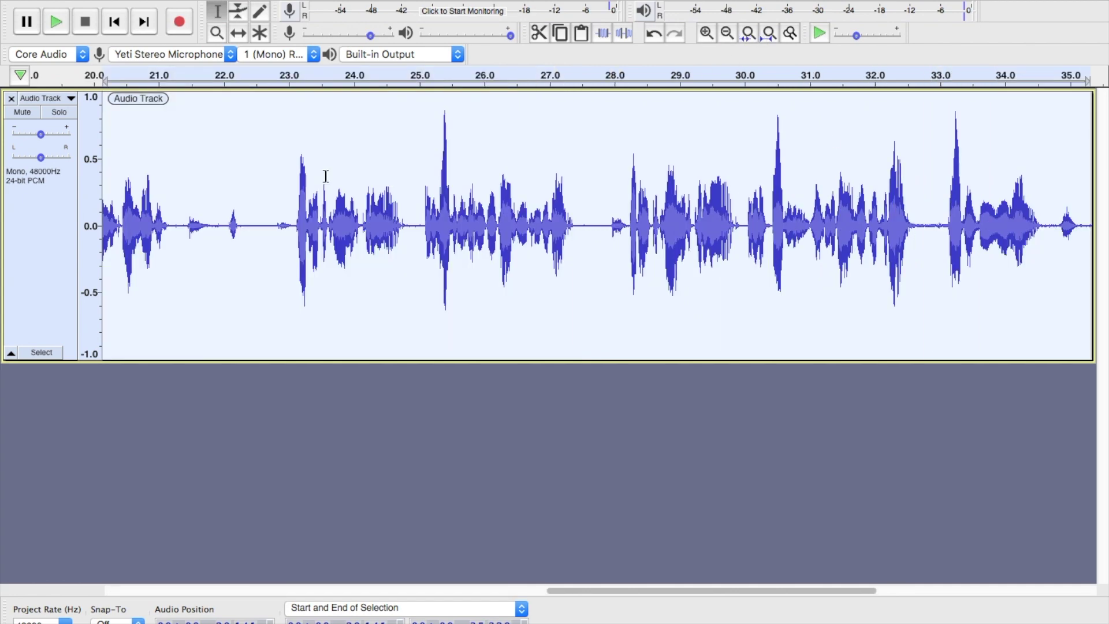
key(space)
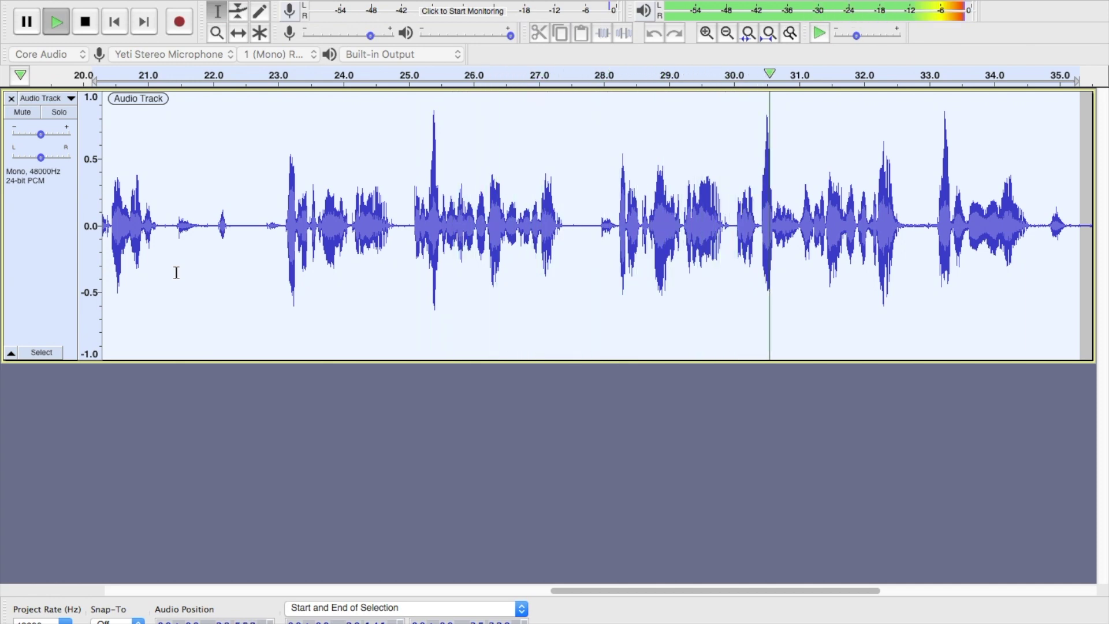
key(space)
drag(179, 231, 189, 273)
click(176, 247)
key(space)
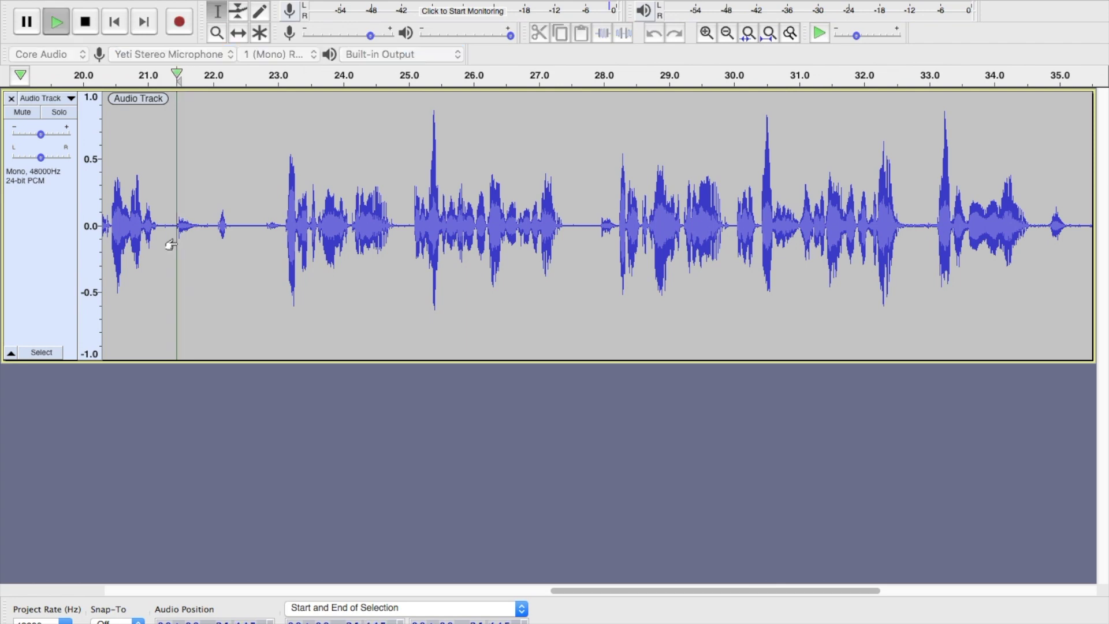
key(space)
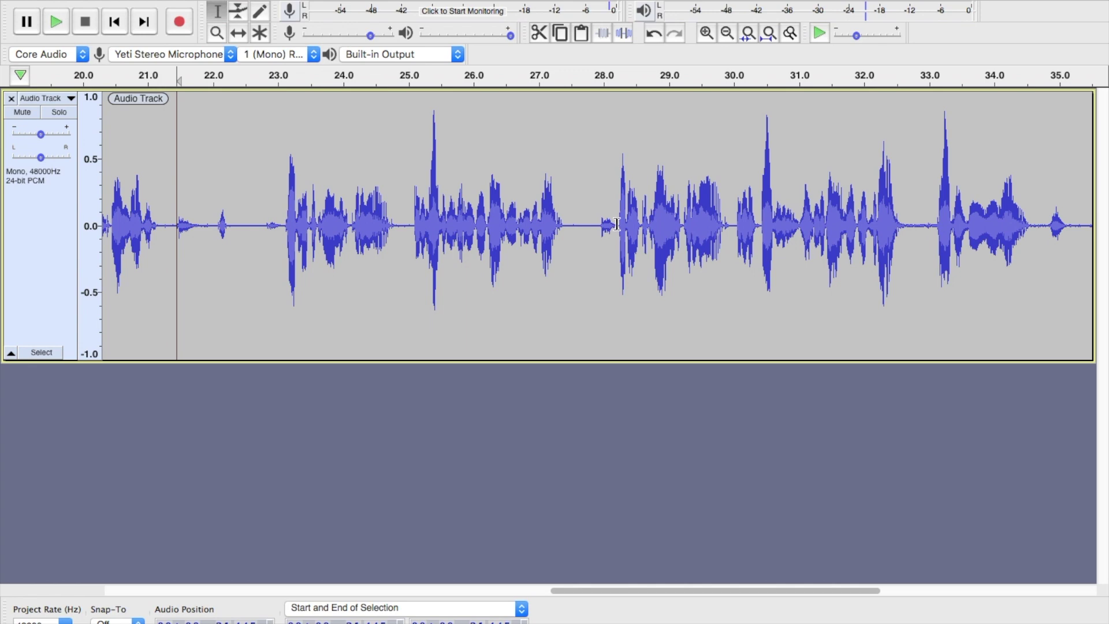
- Delete the unwanted passage from about 21.4 s to 28.2 s, ending just before the next spoken phrase
drag(618, 225, 570, 240)
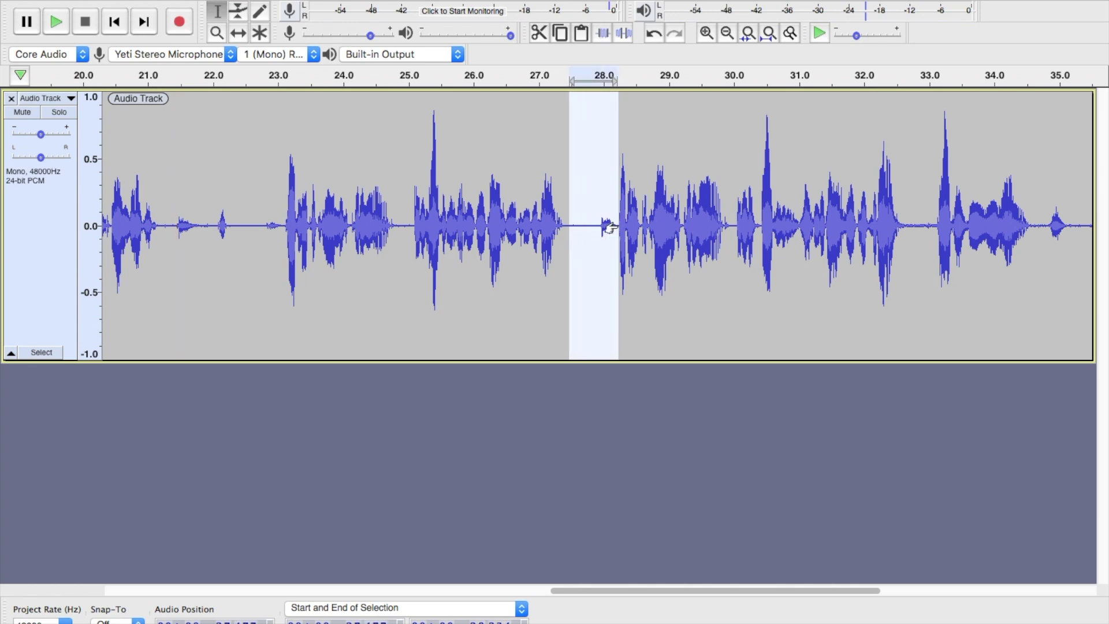
click(560, 223)
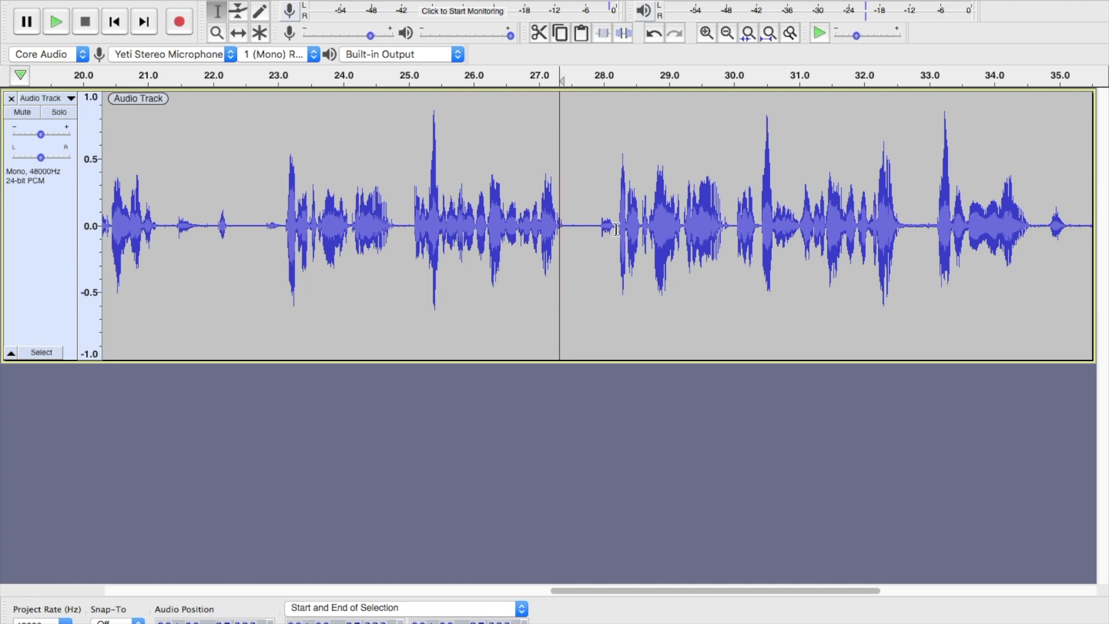
drag(618, 229, 176, 253)
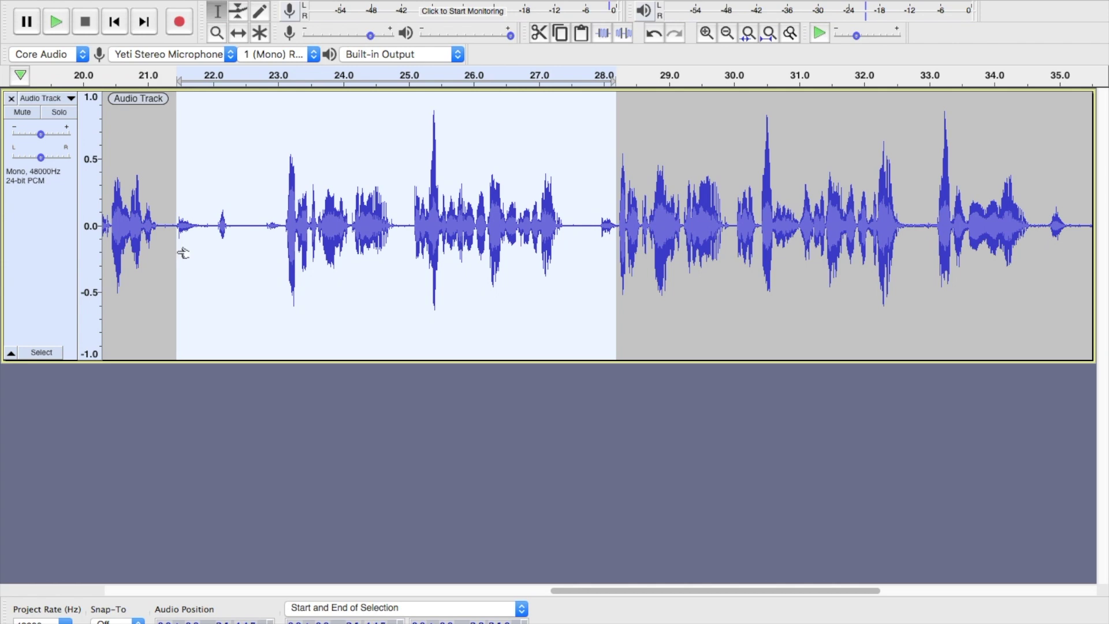
key(Delete)
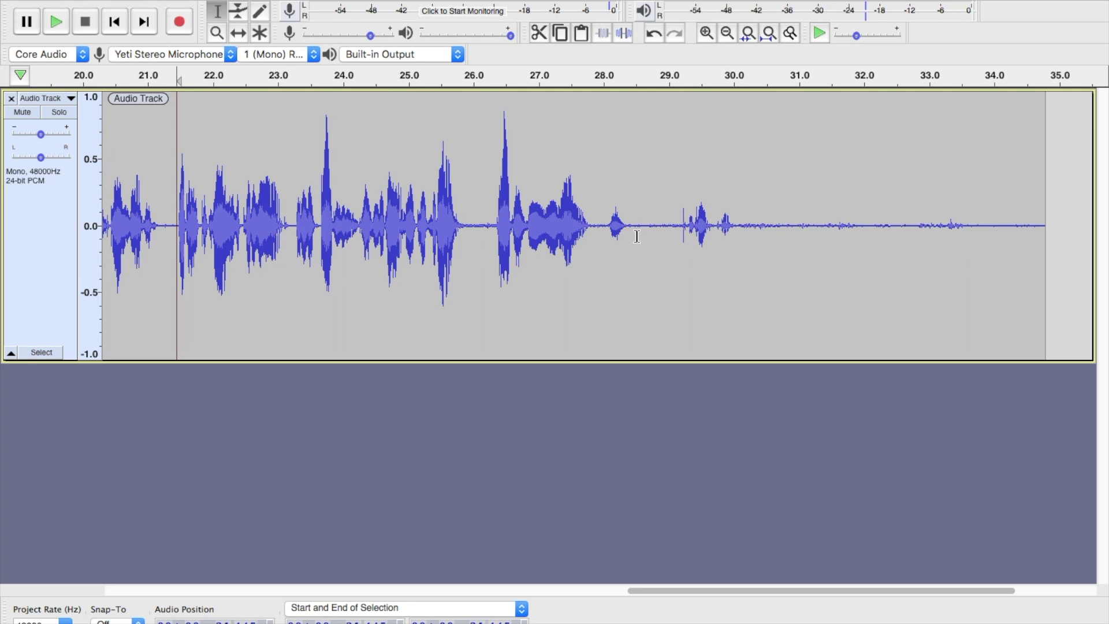
- Play the ending from about 26.3 s and delete everything after about 28.0 s, just past the last spoken phrase
click(491, 221)
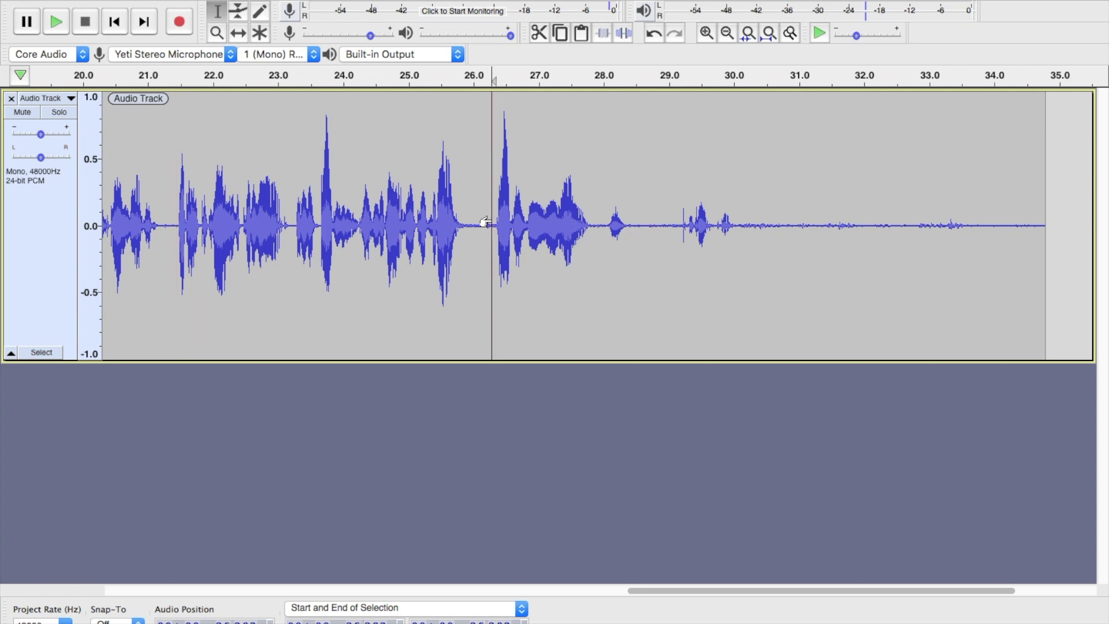
key(space)
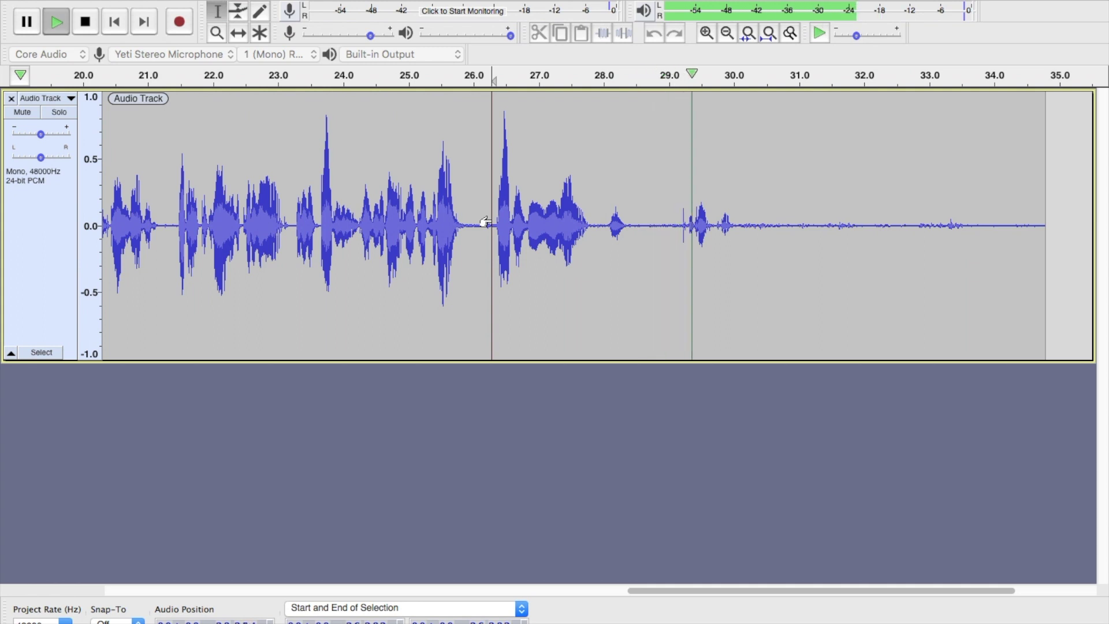
key(space)
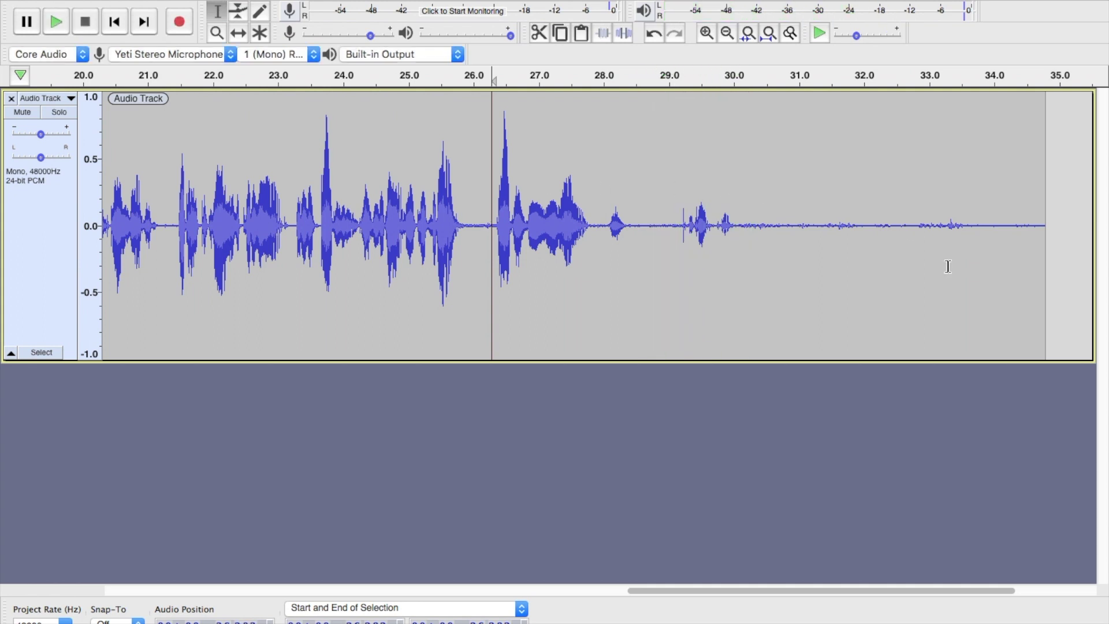
drag(1058, 260, 605, 284)
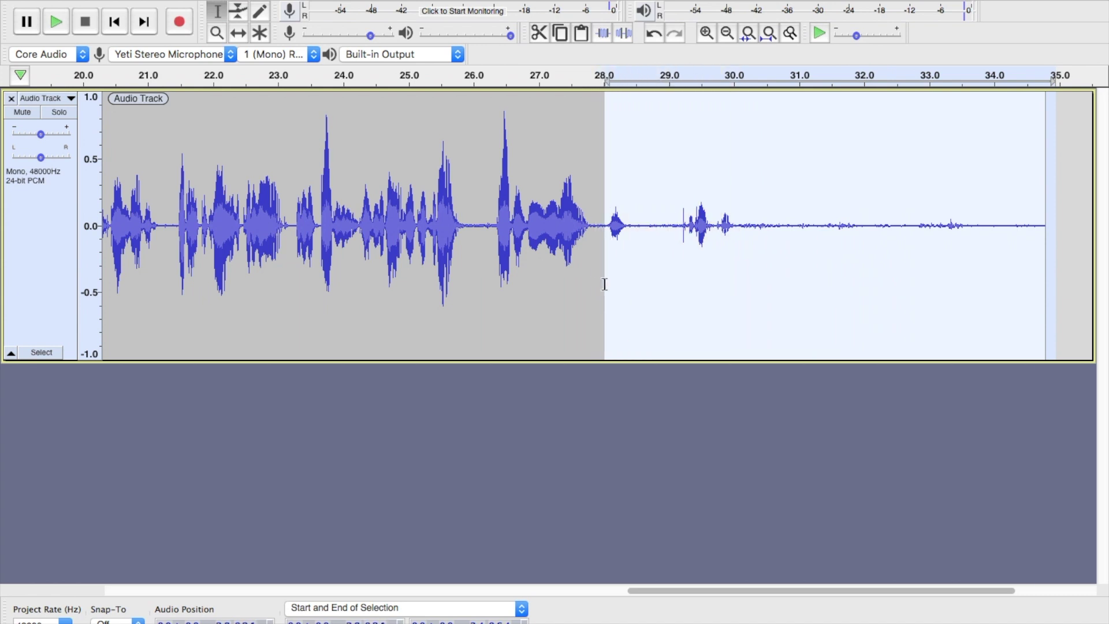
key(Delete)
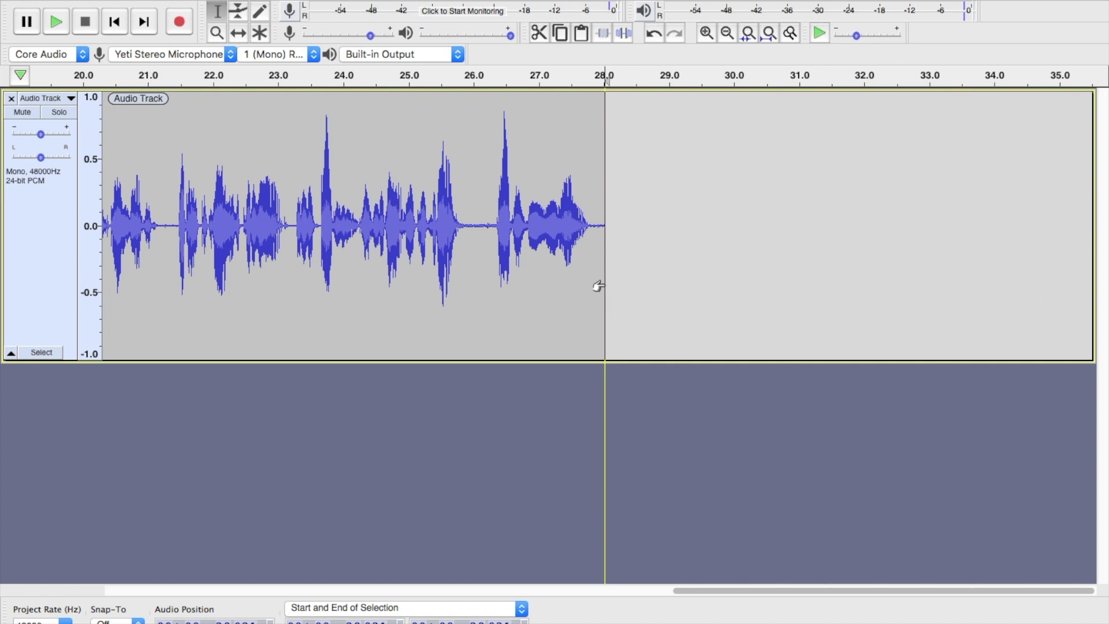
- Play the edited recording from the beginning with the whole track in view to check all the cuts
click(768, 33)
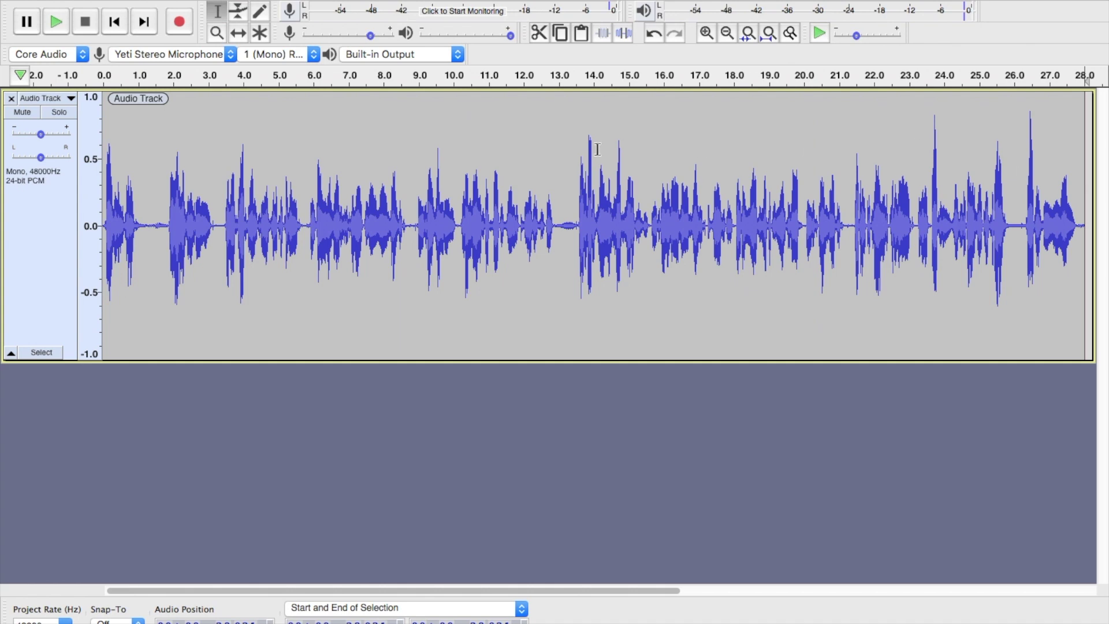
click(115, 22)
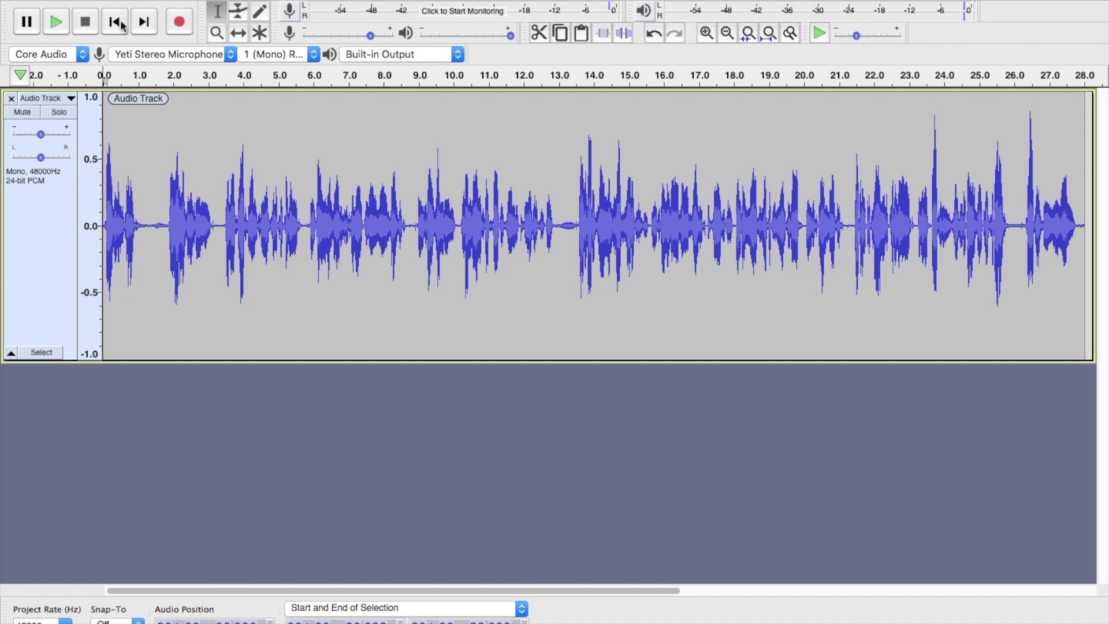
key(space)
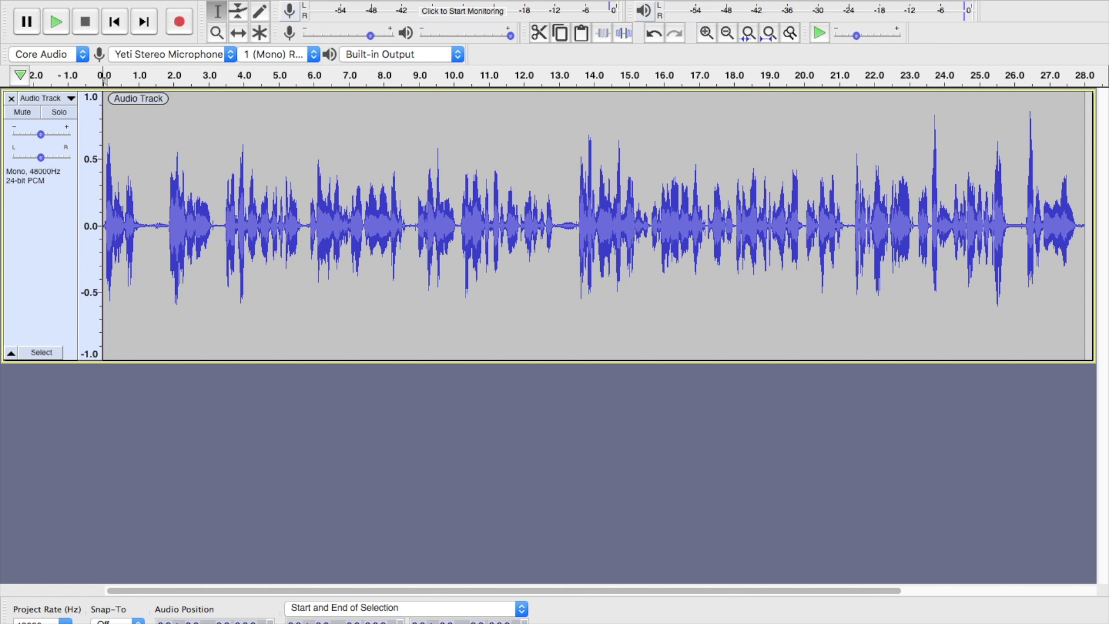
- Set up an MP3 export of the recording to the Desktop with the file name test
click(108, 0)
mouse_move(123, 83)
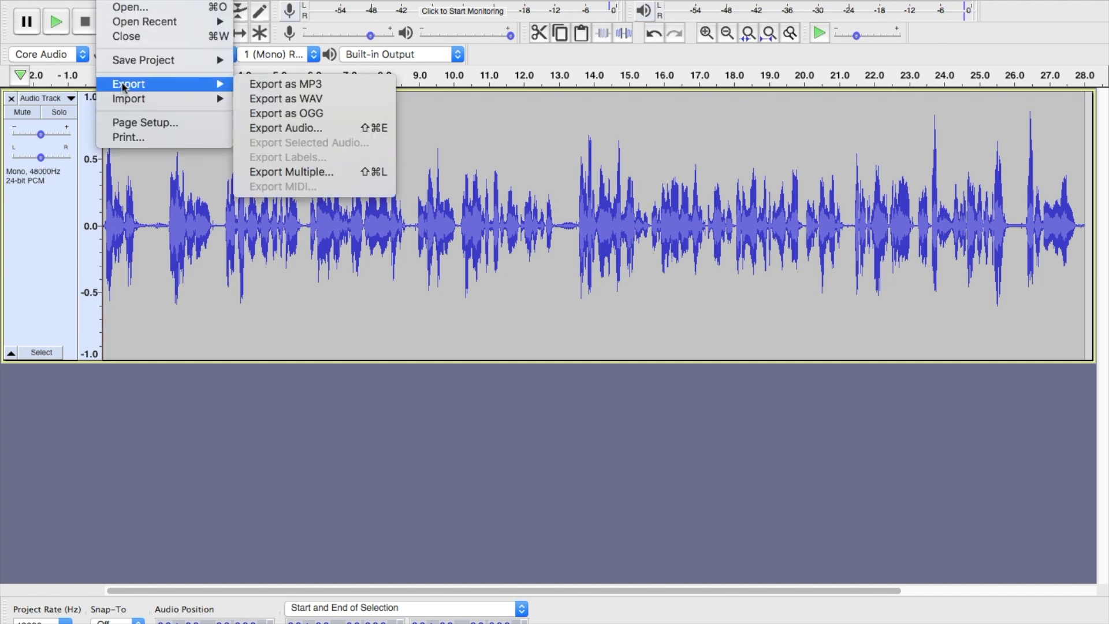
click(289, 87)
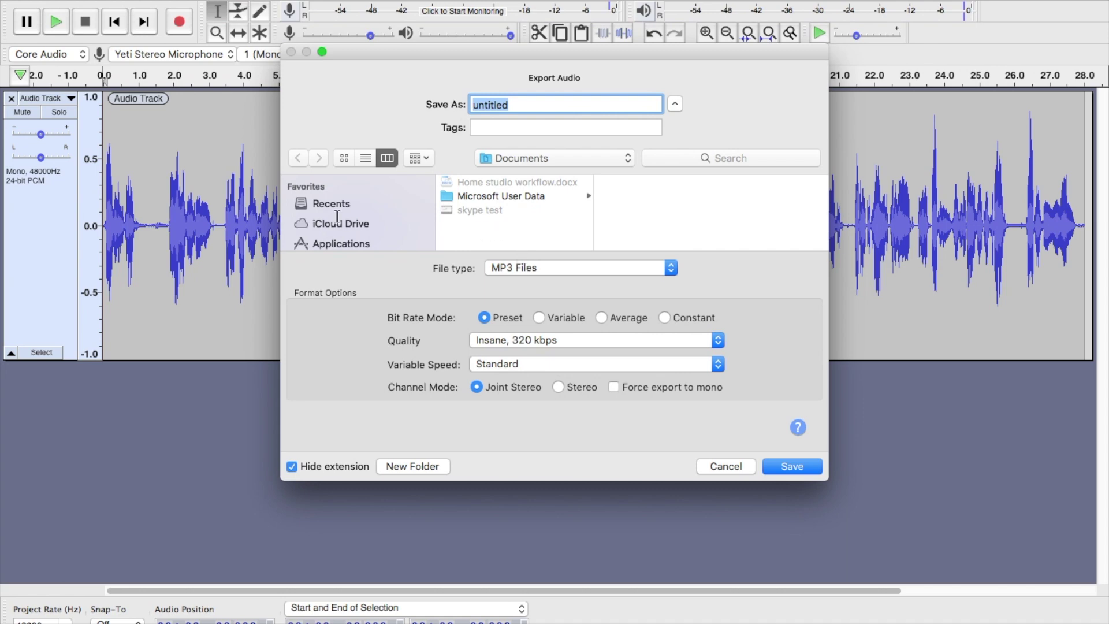
scroll(337, 216, down, 3)
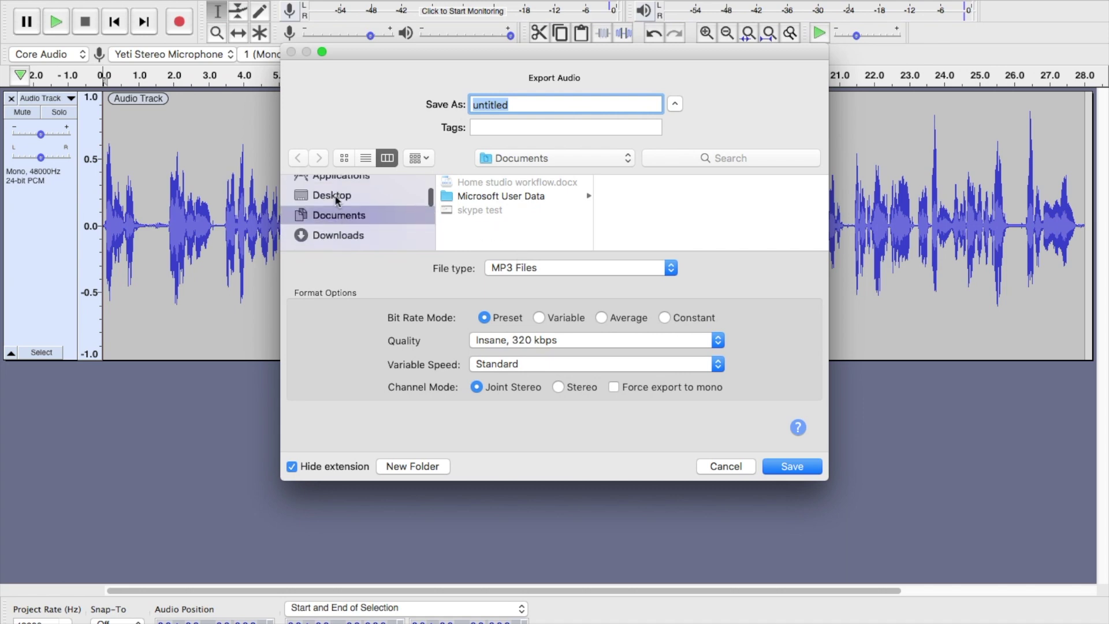
click(338, 197)
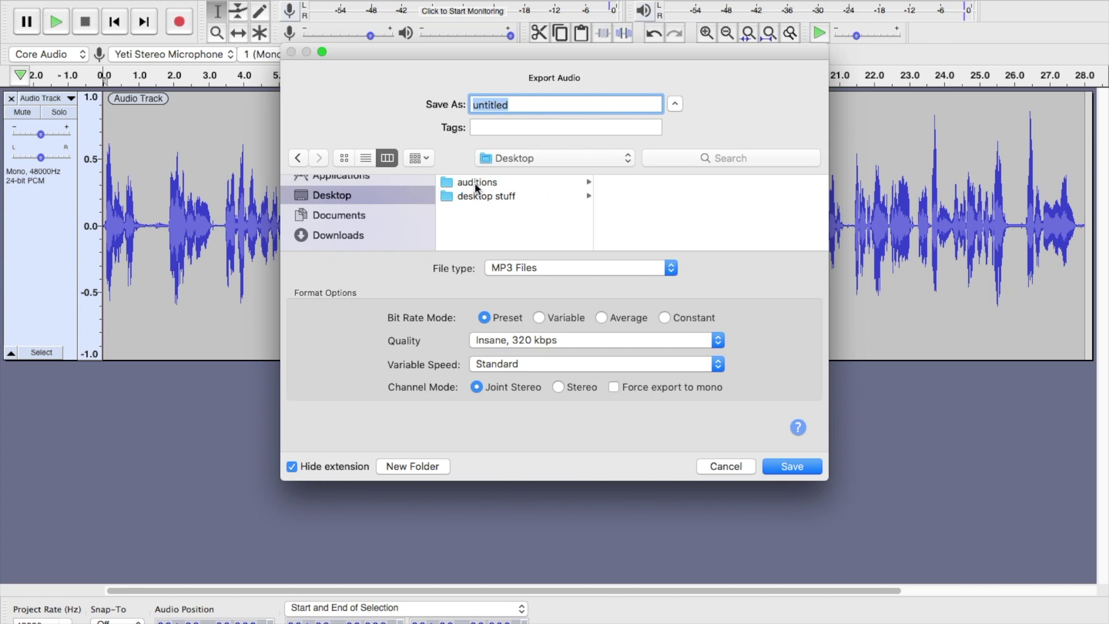
click(505, 104)
text(test)
- Choose the Insane, 320 kbps quality and save the MP3 with the metadata tags left blank
click(504, 342)
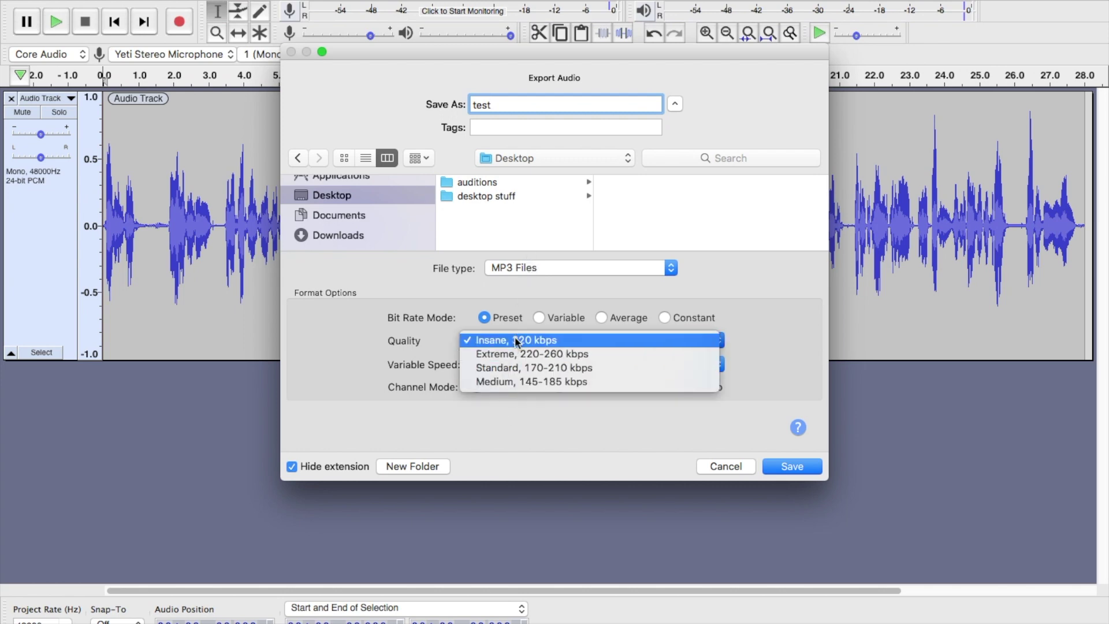
click(520, 341)
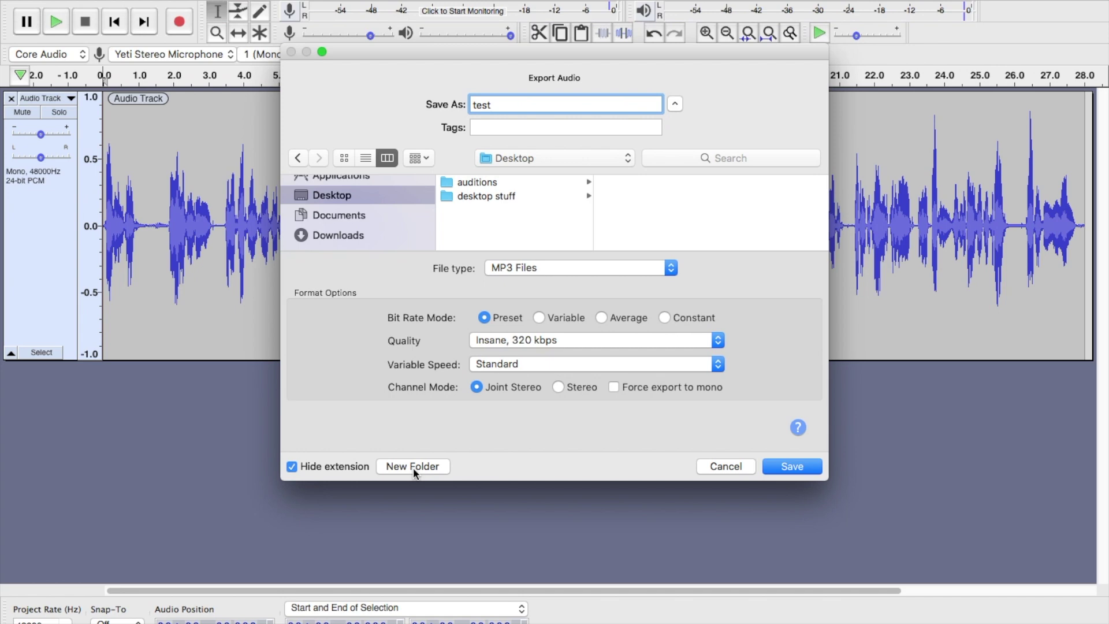
click(797, 471)
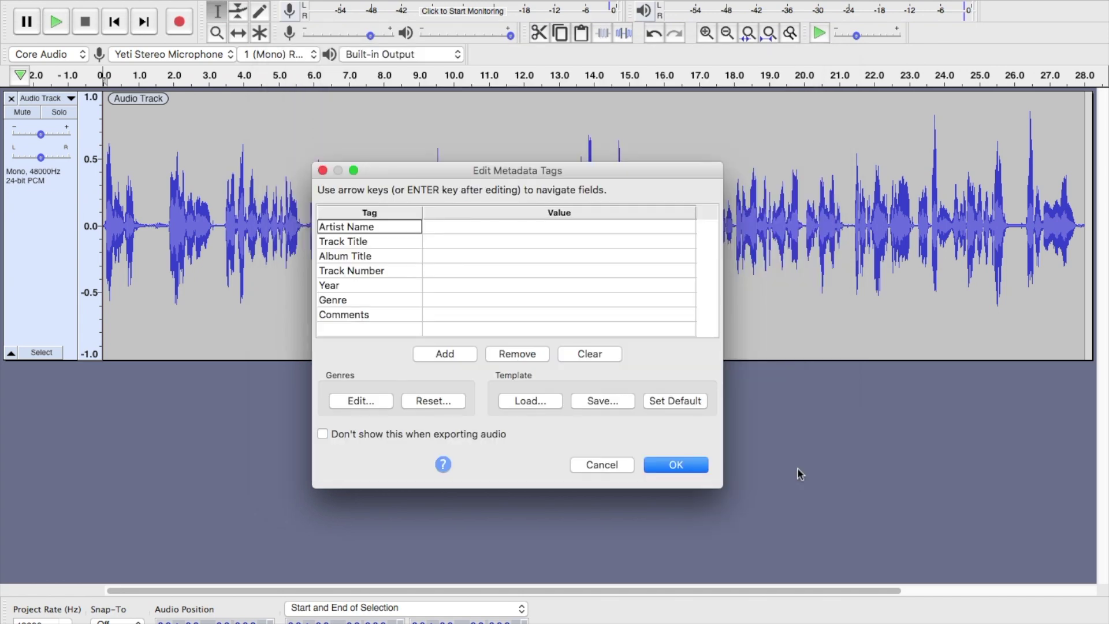
click(678, 466)
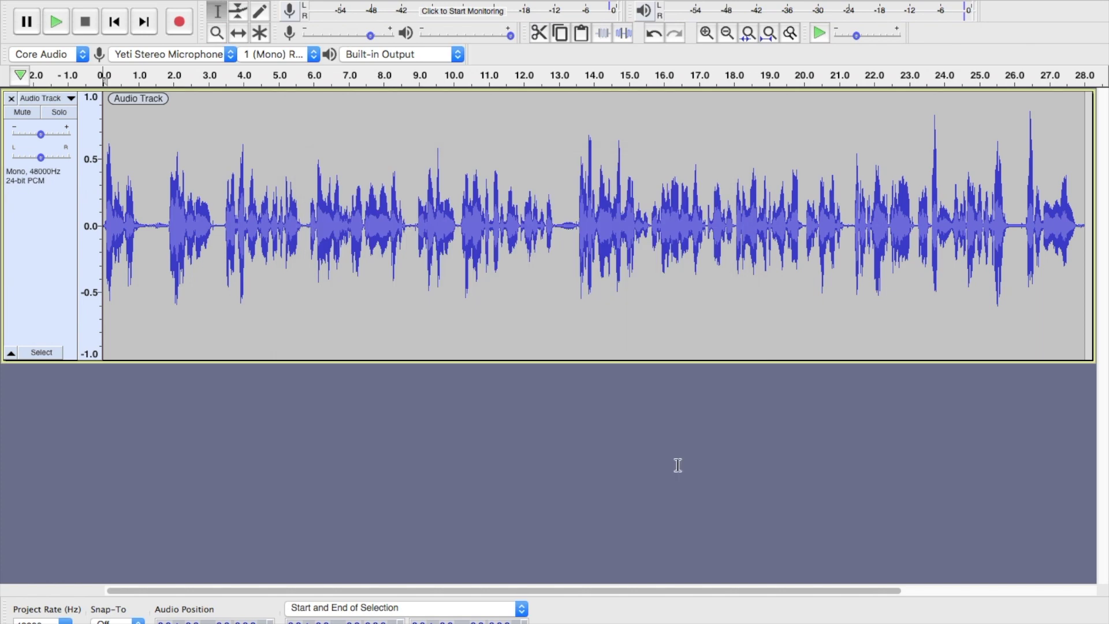